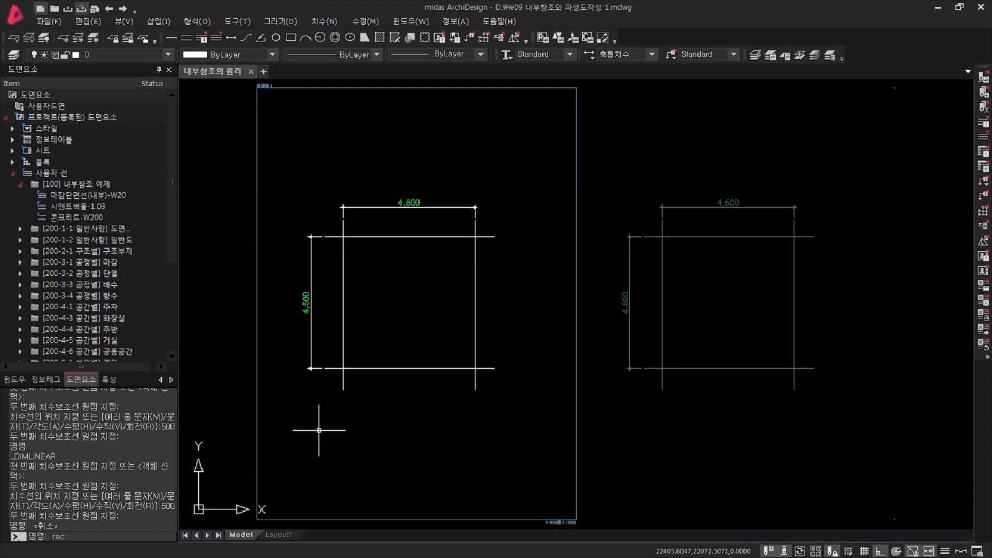
Step: Draw a 4,500 × 4,500 rectangle between opposite grid line intersections in the original view region
left_click(343, 237)
left_click(475, 368)
key("Return")
key("Escape")
Step: Apply the 콘크리트-W200 user line to the rectangle to form concrete walls
left_click(430, 369)
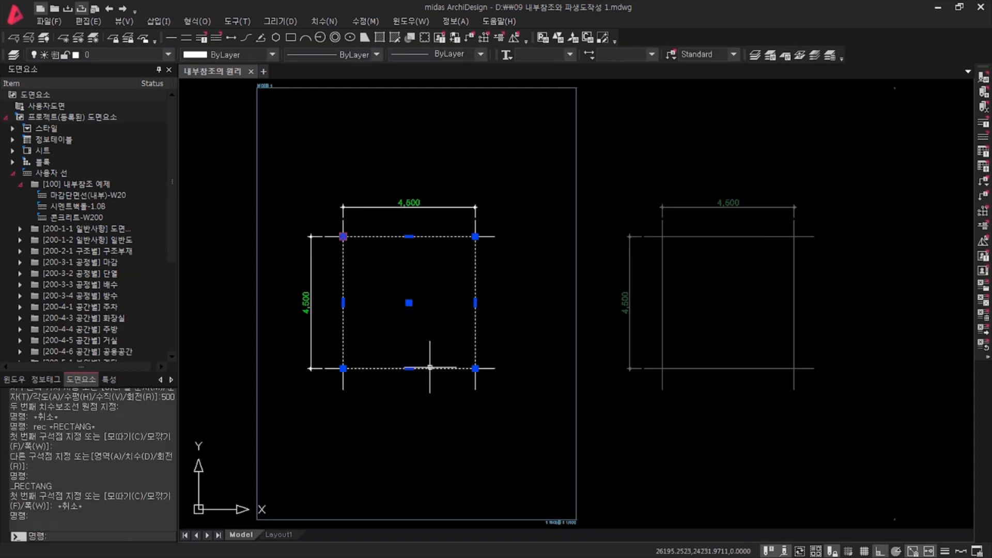
left_click(126, 213)
double_click(126, 213)
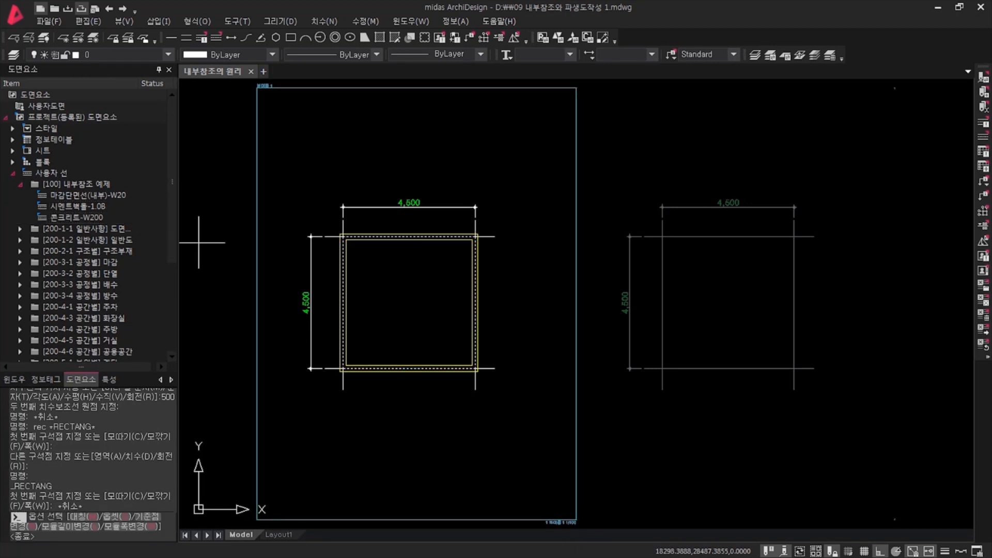
key("Return")
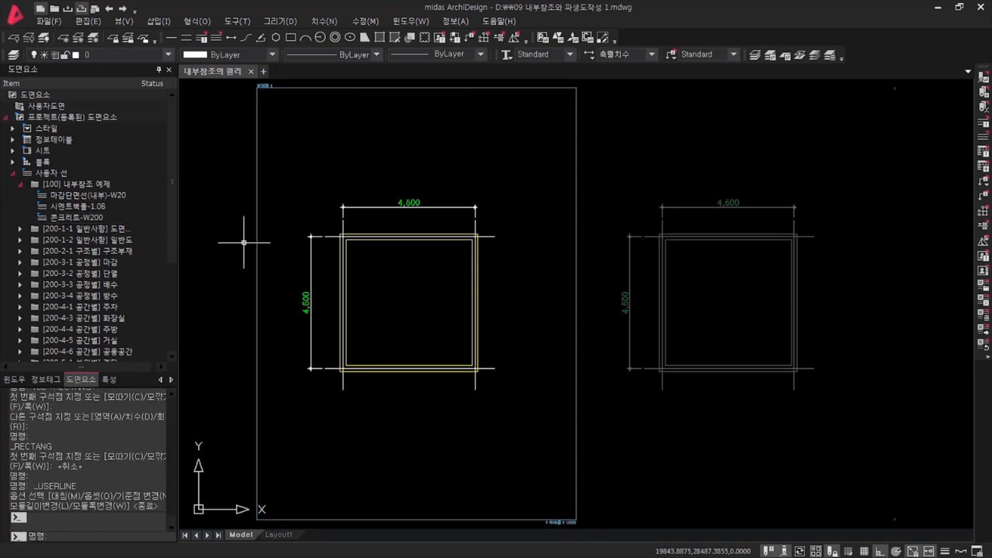
Step: Stretch the right-hand side of the wall outline with its grid line and dimension by 500
type("s")
key("Return")
type("c")
key("Return")
left_click(433, 192)
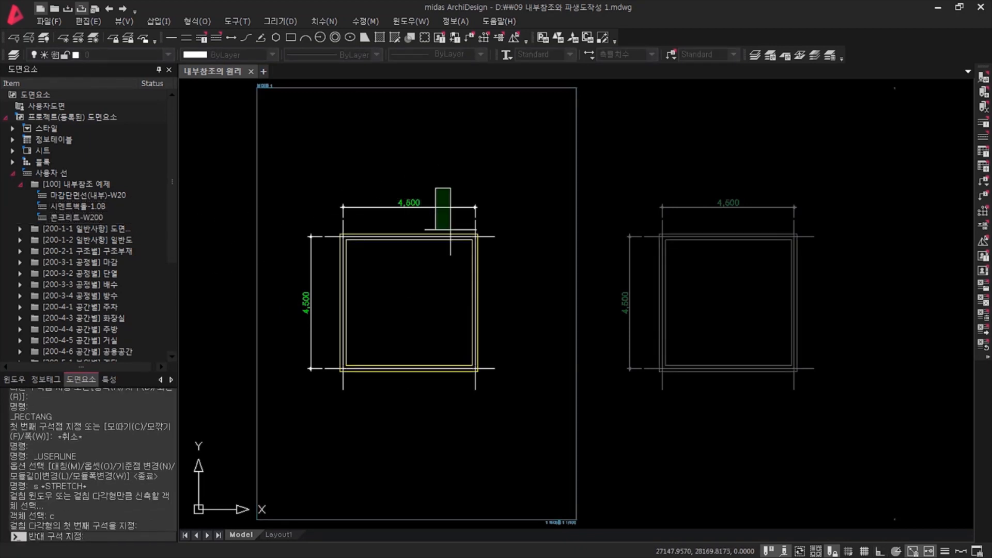
left_click(509, 414)
key("Return")
left_click(480, 421)
type("500")
key("Return")
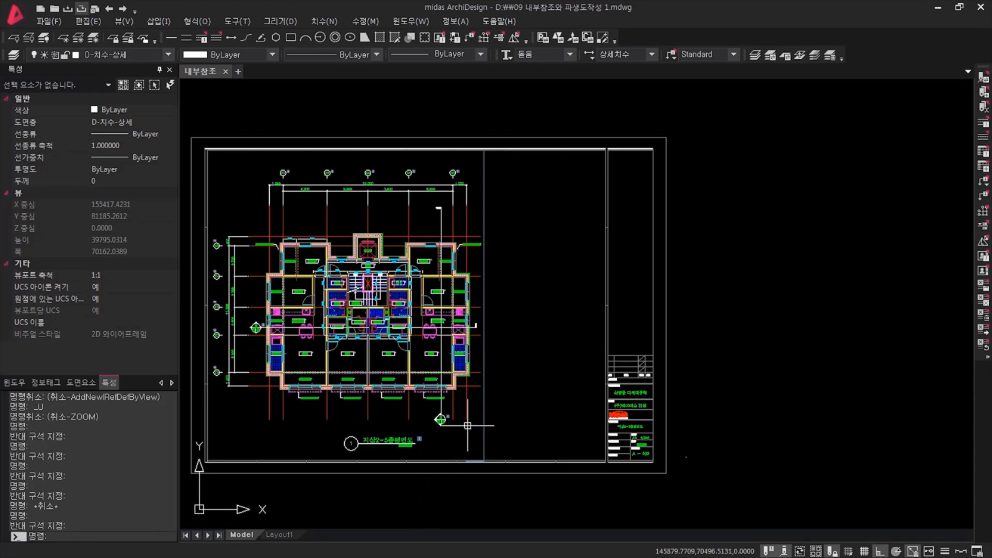
Step: Define an internal reference from the 지상2~5층평면도 view region around the floor plan
left_click(482, 417)
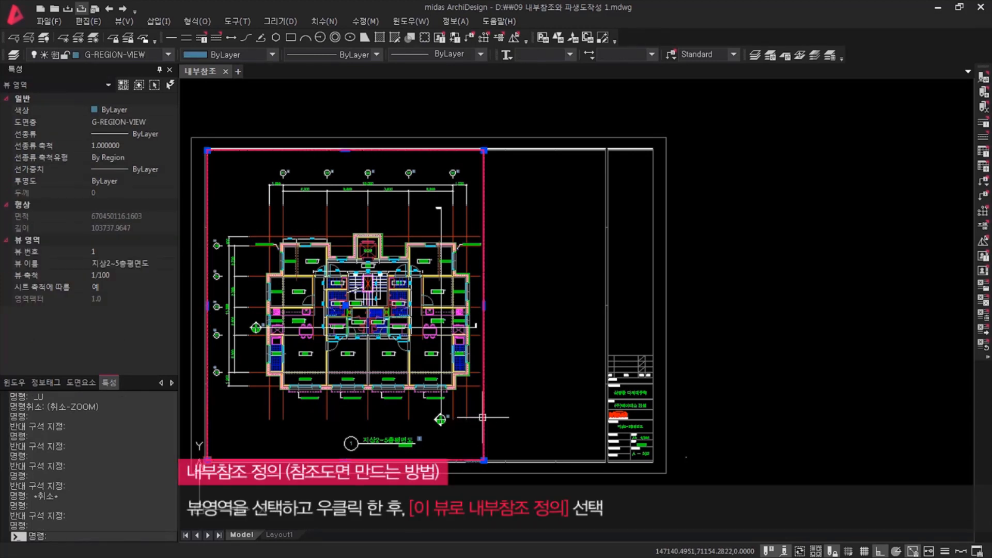
right_click(483, 417)
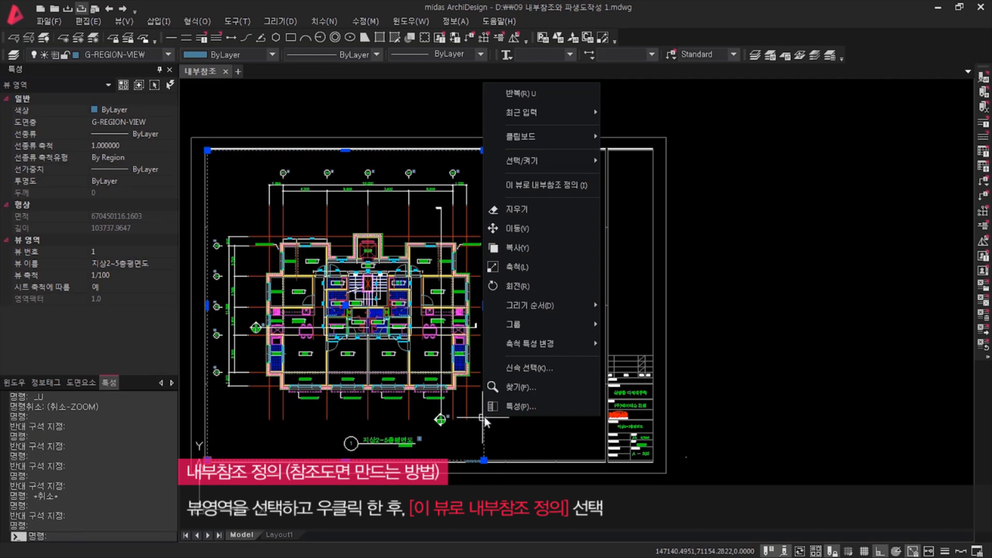
left_click(547, 185)
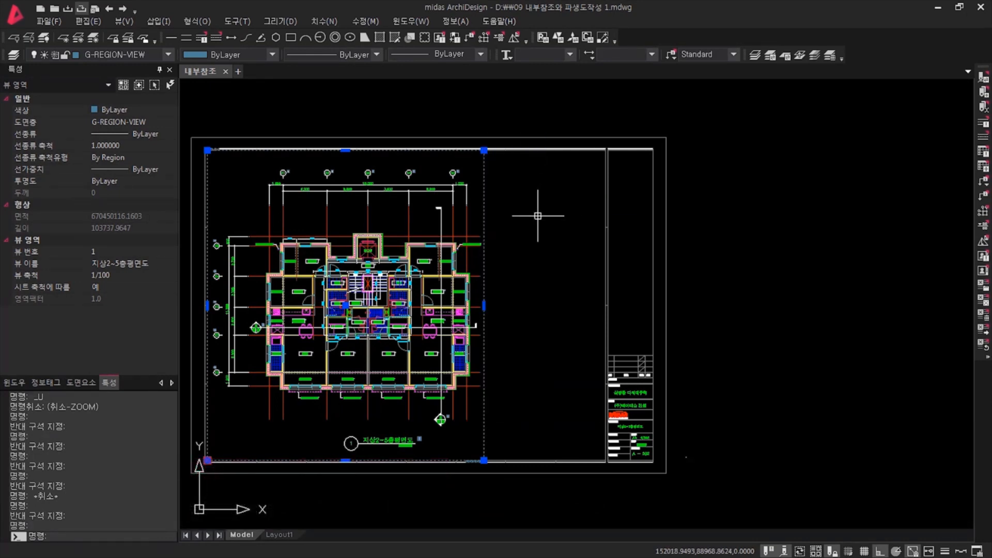
Step: Zoom in on the upper-left corner of the view region to check its reference name
key("Escape")
type("z")
key("Return")
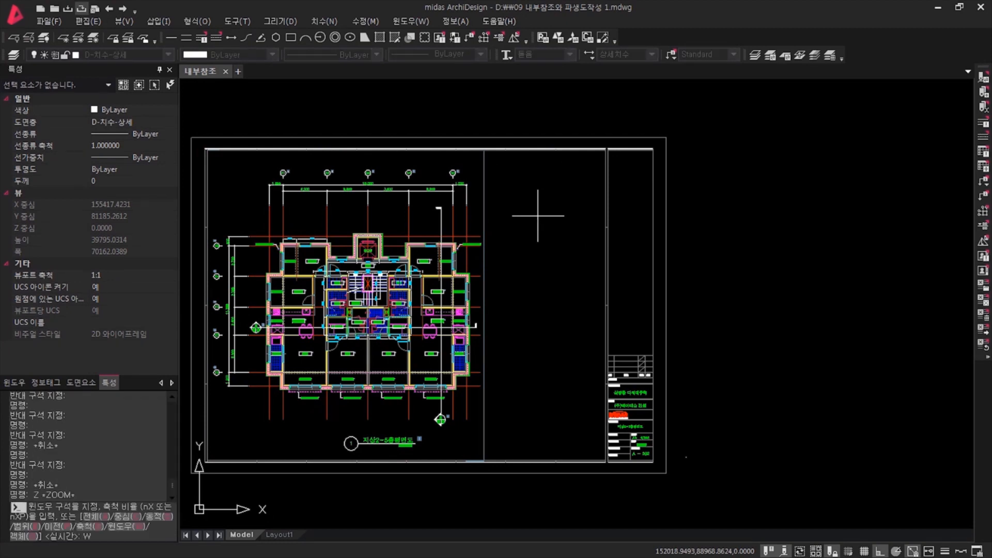
type("w")
key("Return")
left_click(199, 145)
left_click(260, 180)
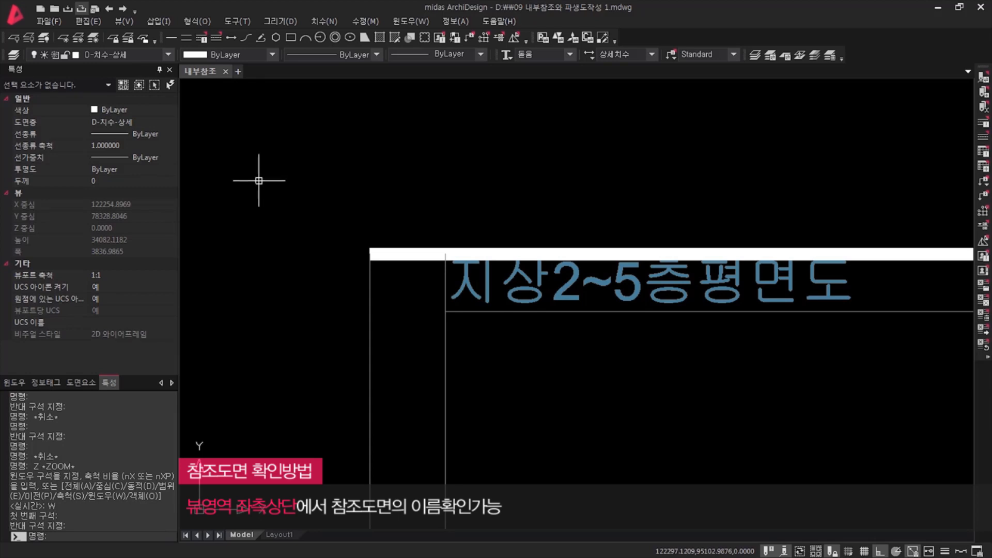
Step: List the project's internal references among the drawing elements and restore the previous full-sheet view
left_click(74, 380)
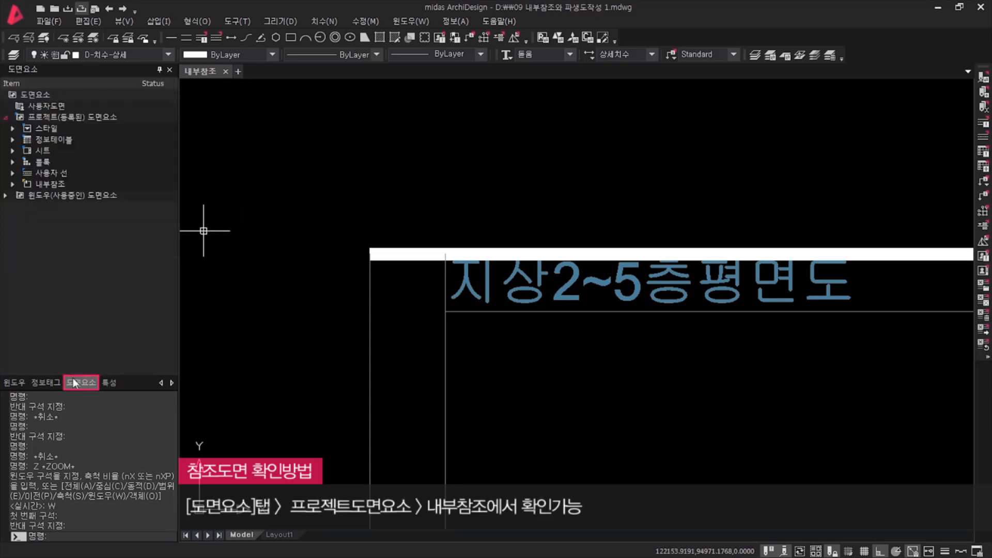
left_click(13, 184)
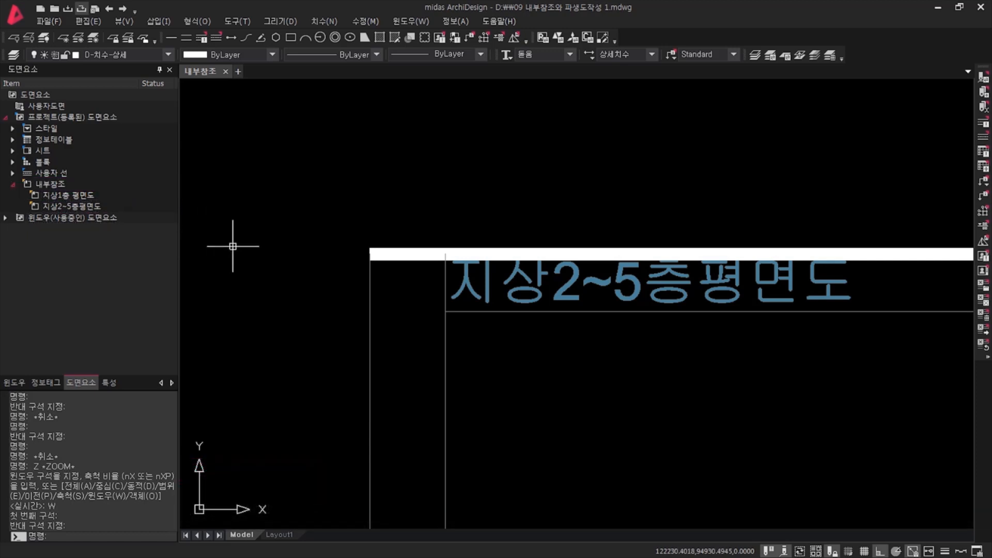
type("z")
key("Return")
type("p")
key("Return")
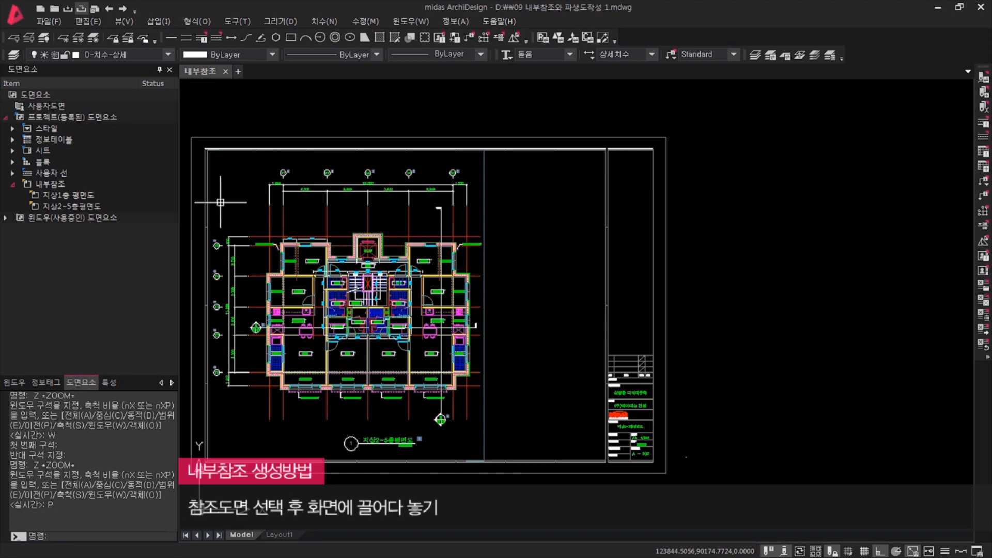
Step: Insert the internal reference 지상2~5층평면도 in the empty space to the right of the sheet
left_click(138, 206)
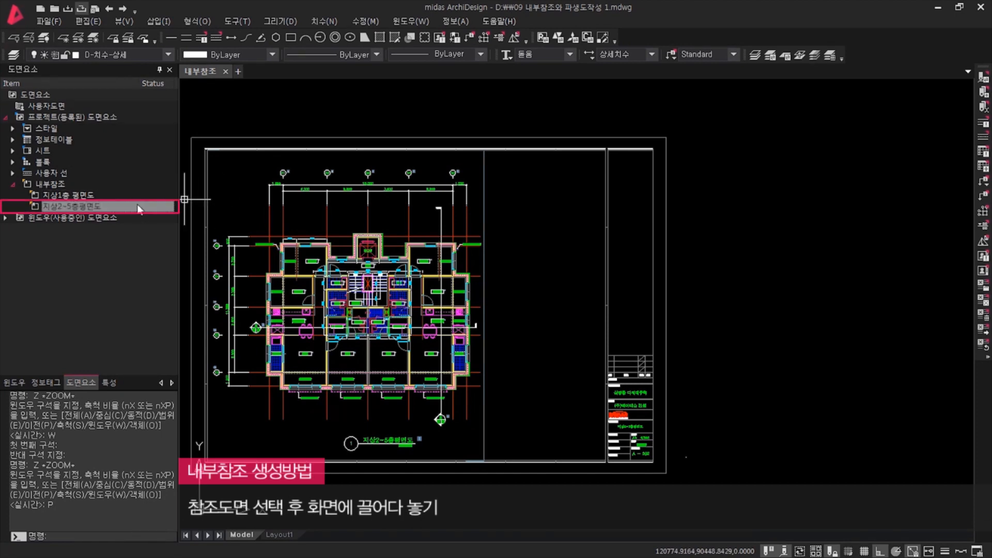
mouse_move(138, 206)
left_mouse_down()
mouse_move(238, 200)
mouse_move(706, 334)
mouse_move(696, 443)
left_mouse_up()
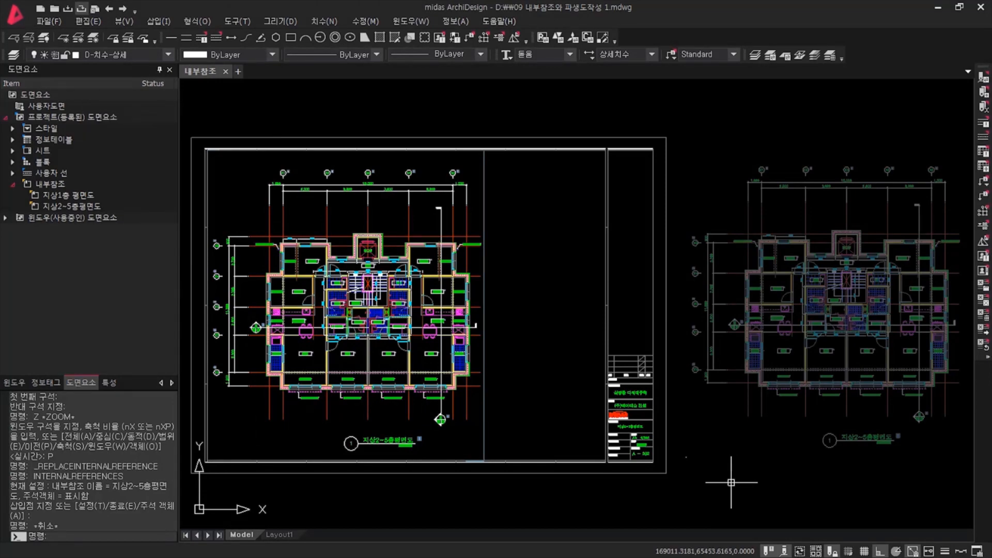
key("Escape")
key("Escape")
key("Escape")
key("Escape")
key("Escape")
key("Escape")
key("Escape")
key("Escape")
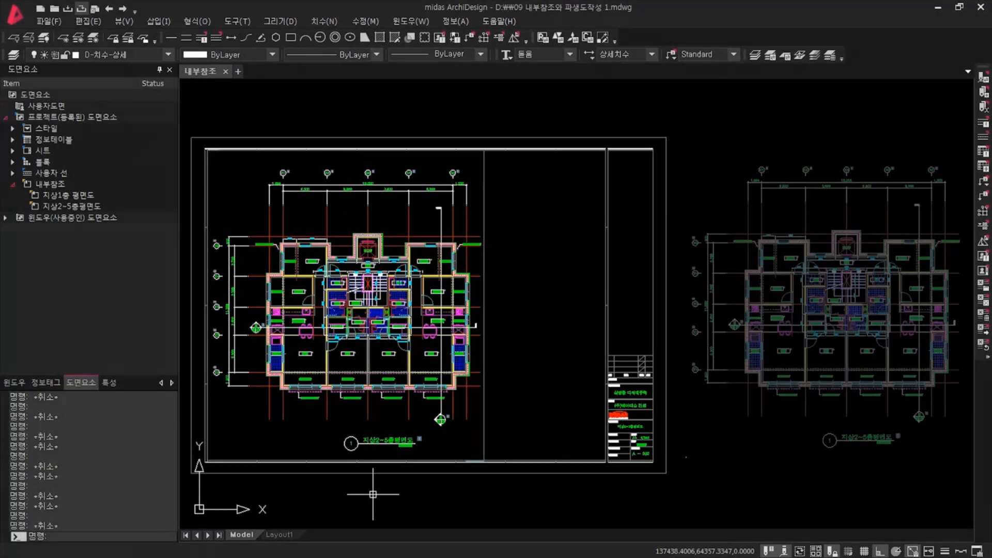
Step: Stretch the lower portion of the original floor plan by 500 using a crossing selection
type("s")
key("Return")
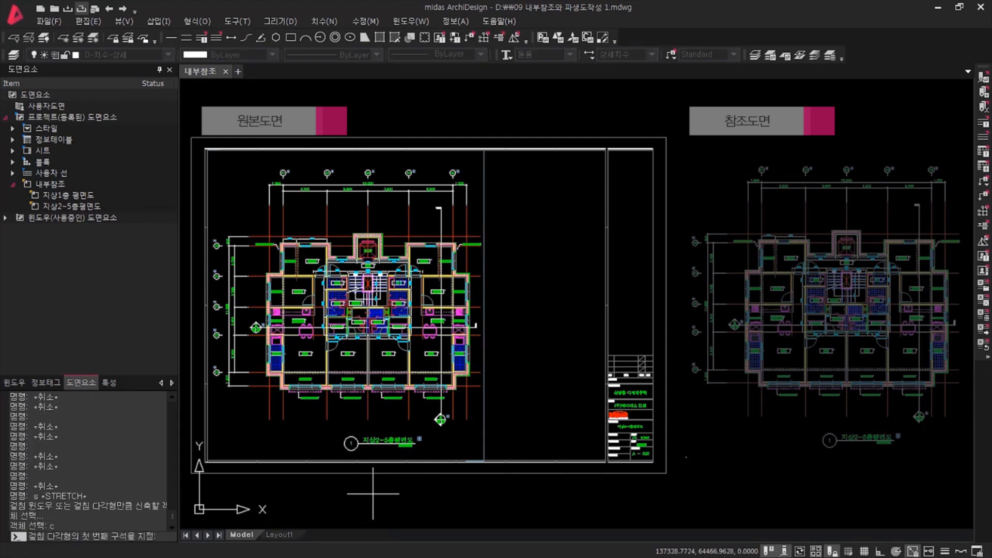
type("c")
key("Return")
left_click(220, 382)
left_click(481, 452)
key("Return")
left_click(473, 428)
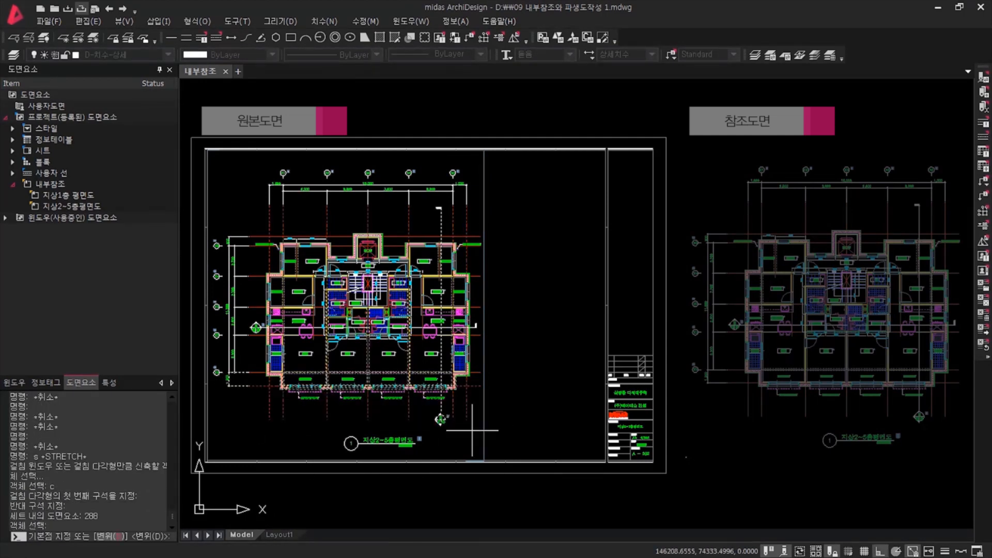
type("500")
key("Return")
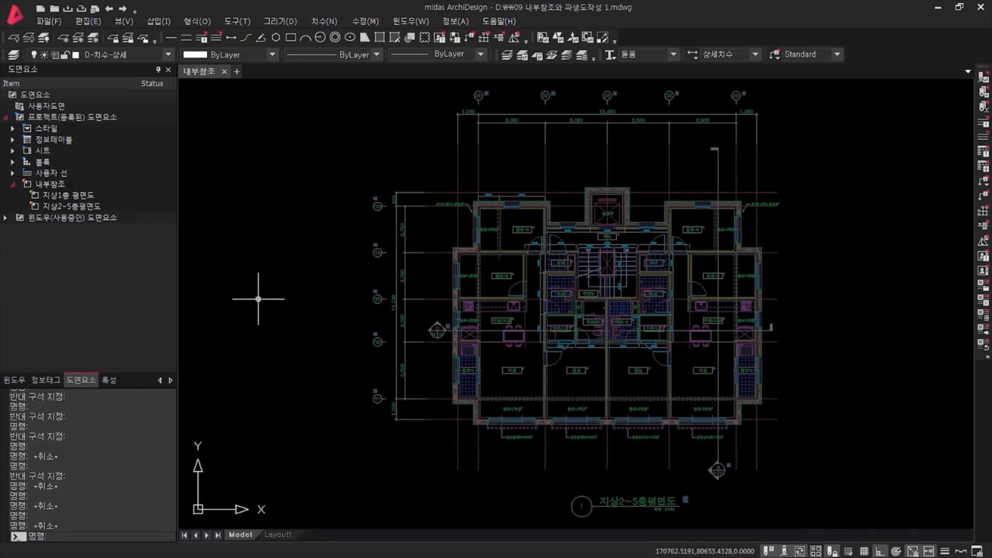
Step: Set the external/internal reference fade control to 15 in the display options
type("P")
key("Return")
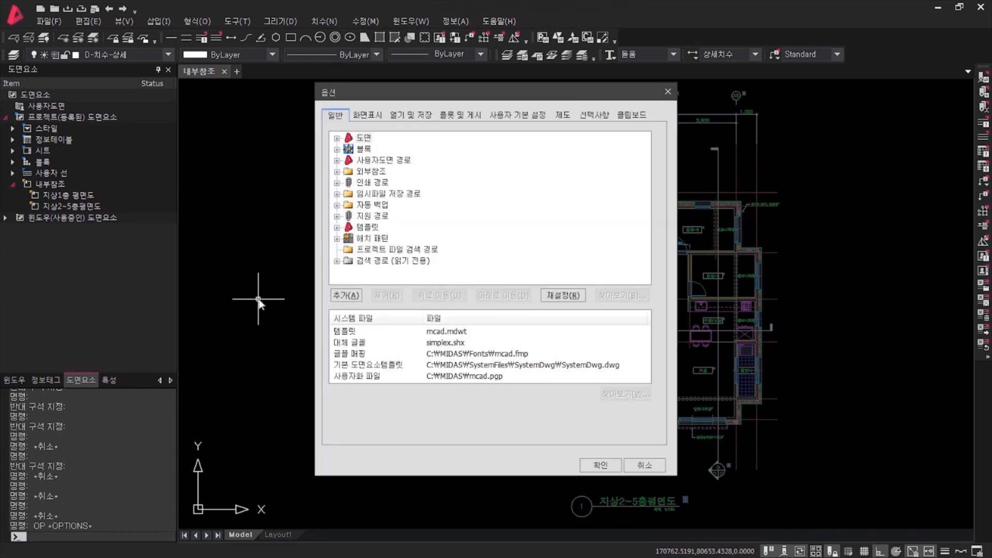
left_click(365, 116)
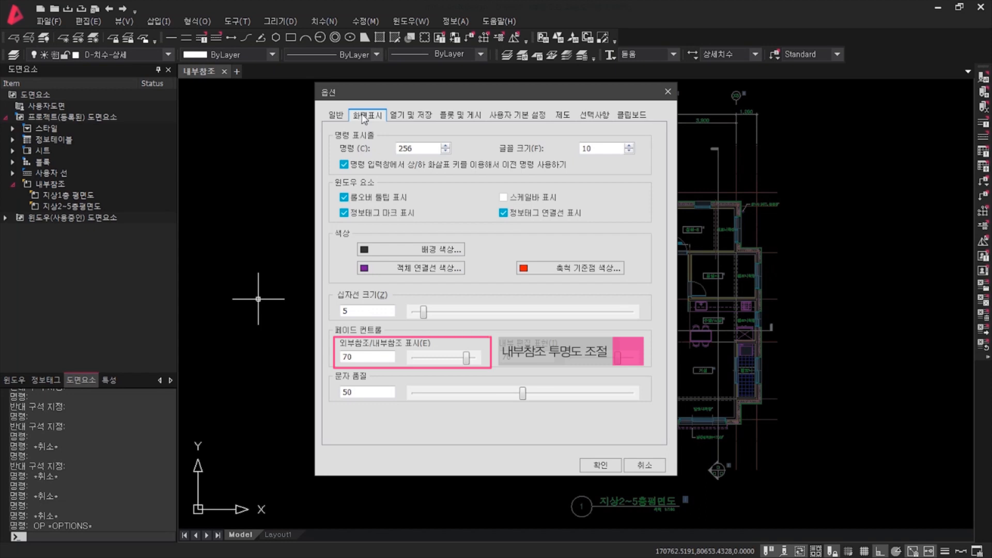
left_click_drag(466, 359, 448, 360)
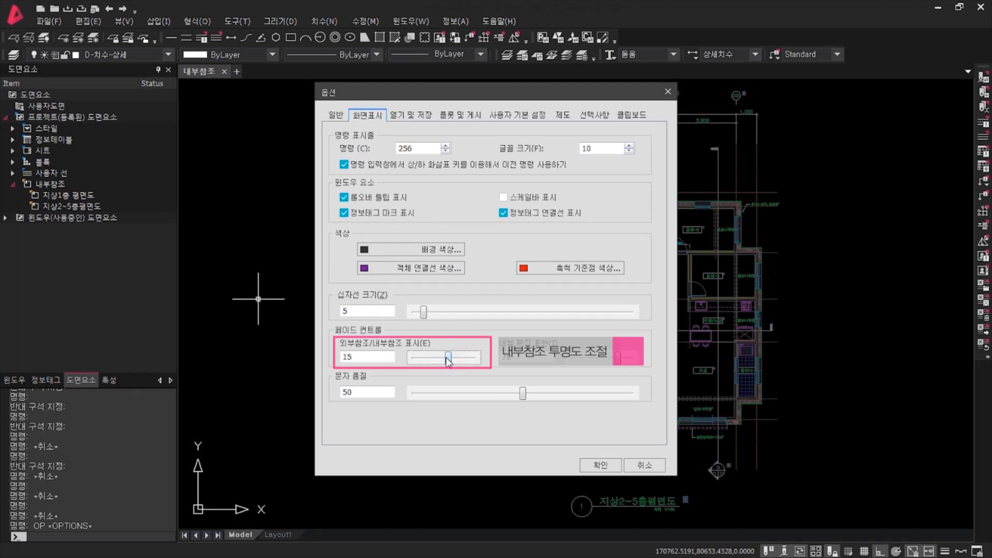
left_click(599, 465)
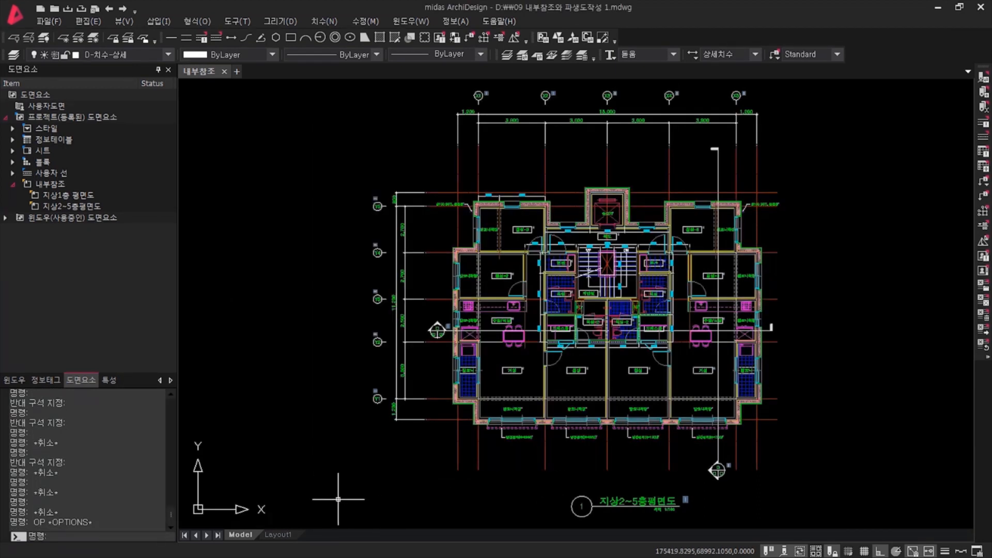
Step: Set the external/internal reference fade control to 70 in the display options
type("op")
key("Return")
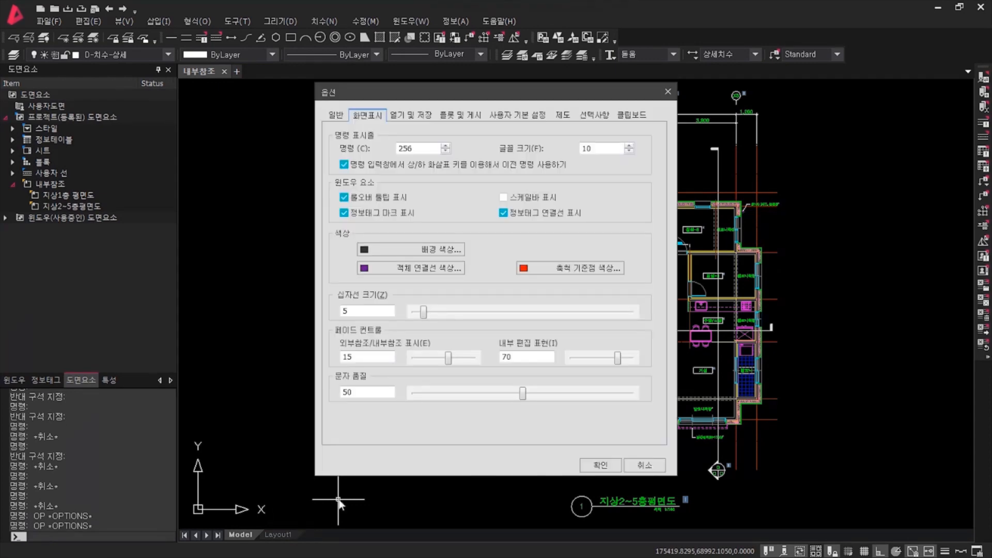
double_click(362, 357)
type("70")
left_click(589, 464)
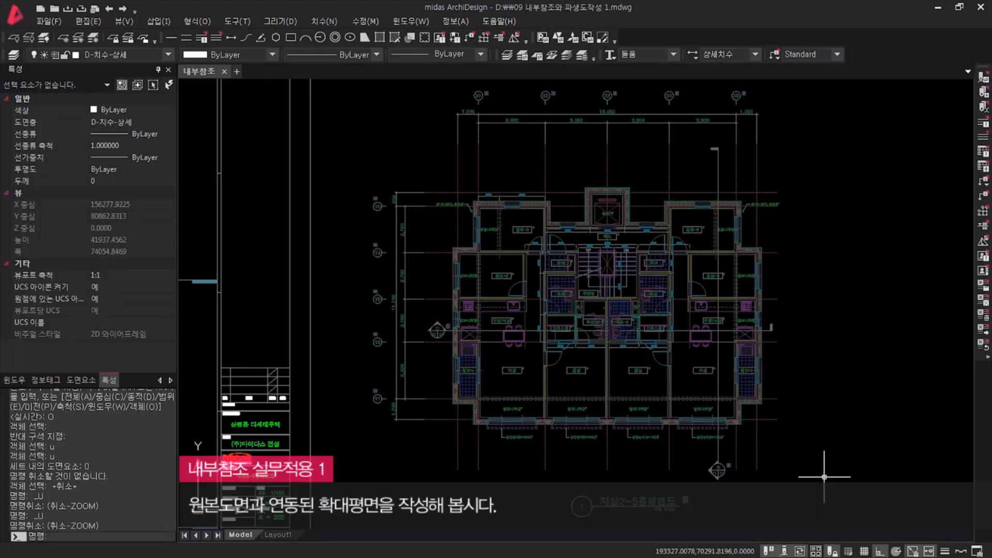
Step: Zoom to the sheet that holds the original floor plan and the two empty view regions
type("Z")
key("Return")
type("P")
key("Return")
type("Z")
key("Return")
type("O")
key("Return")
left_click(697, 484)
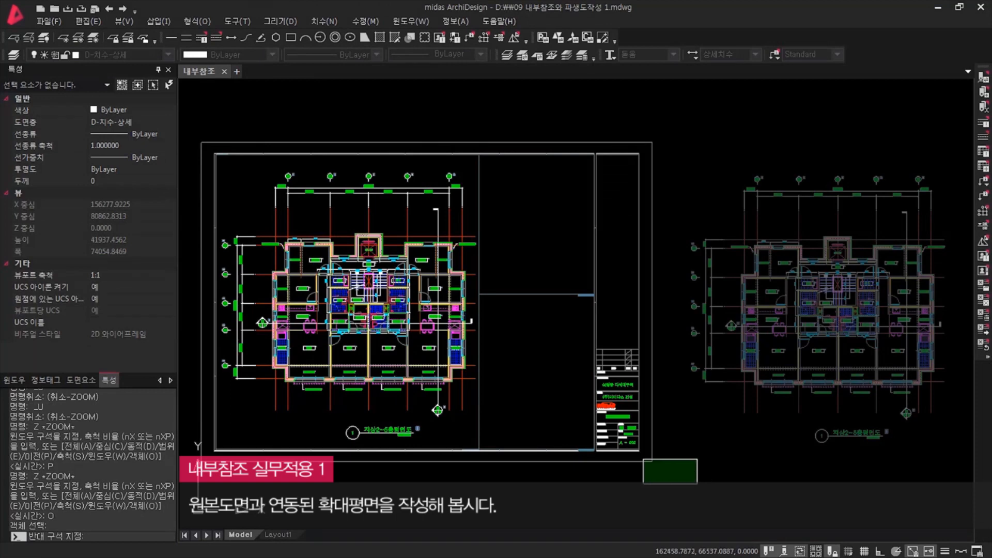
left_click(643, 459)
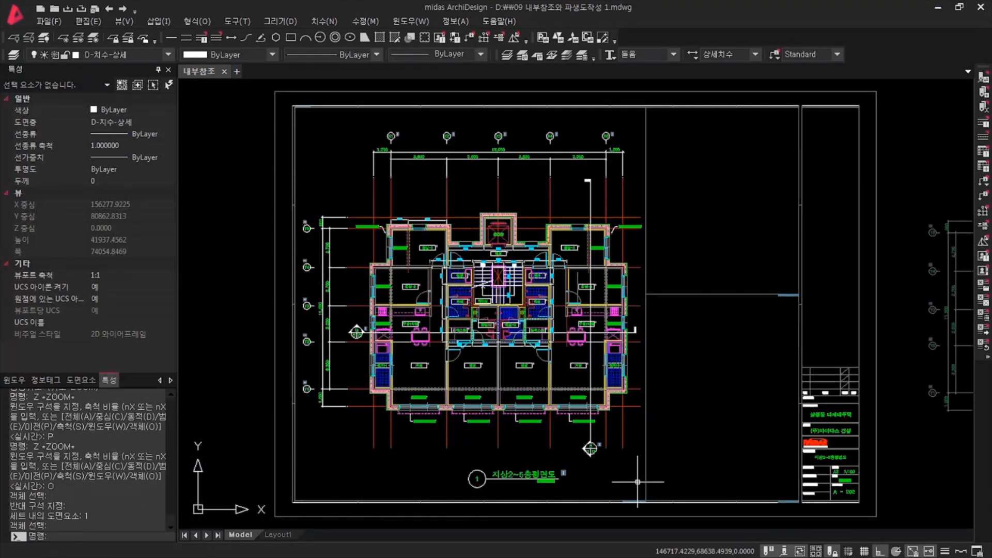
Step: Examine the name and scale of the sheet's upper empty view region up close, and return to the full sheet
type("Z")
key("Return")
type("W")
key("Return")
left_click(743, 274)
left_click(822, 310)
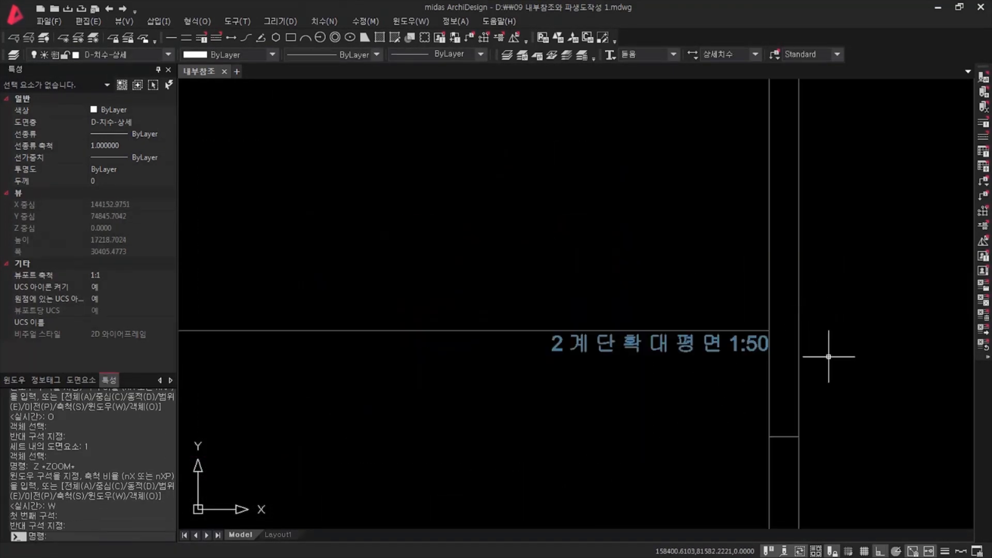
key("Return")
type("P")
key("Return")
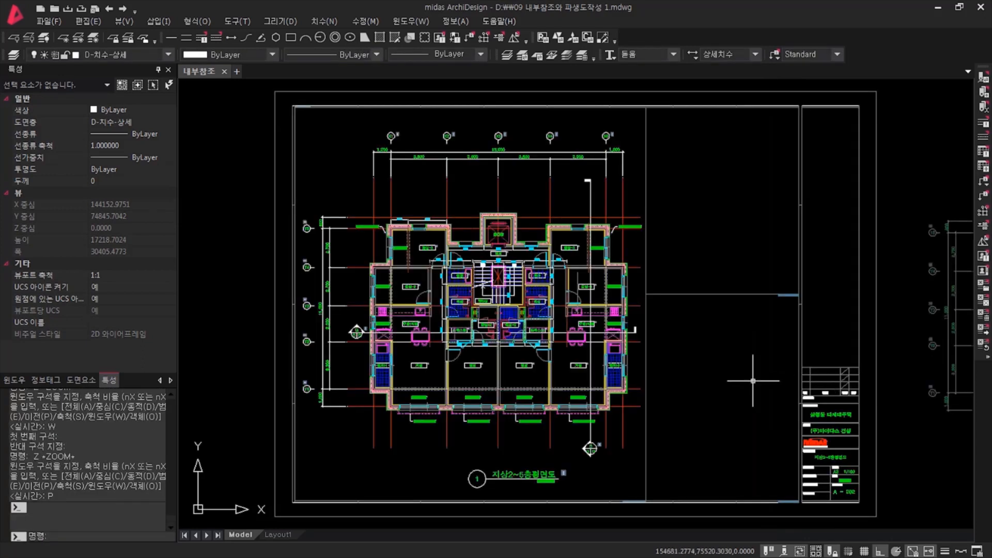
Step: Examine the name and scale of the sheet's lower empty view region up close, and return to the full sheet
type("Z")
key("Return")
type("W")
key("Return")
left_click(771, 485)
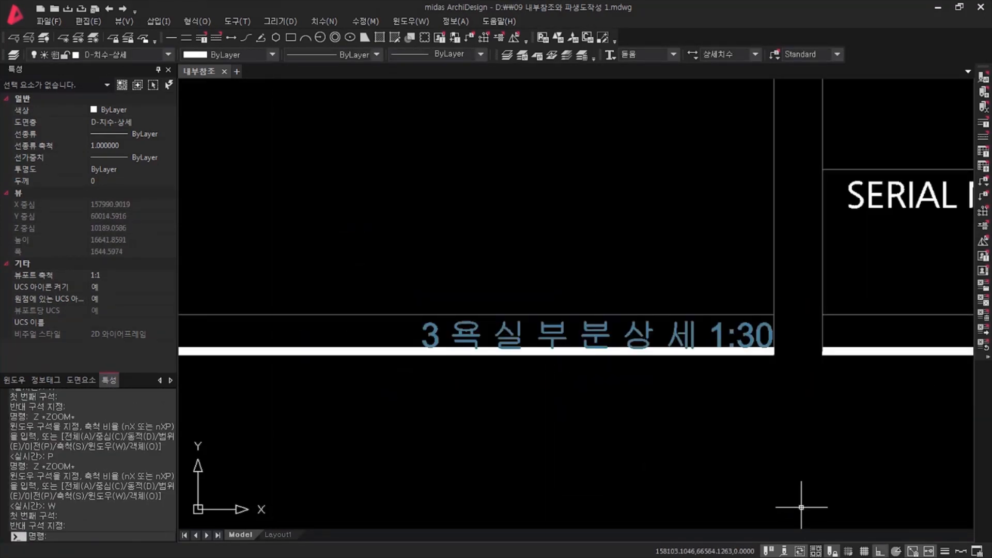
type("z")
key("Return")
type("p")
key("Return")
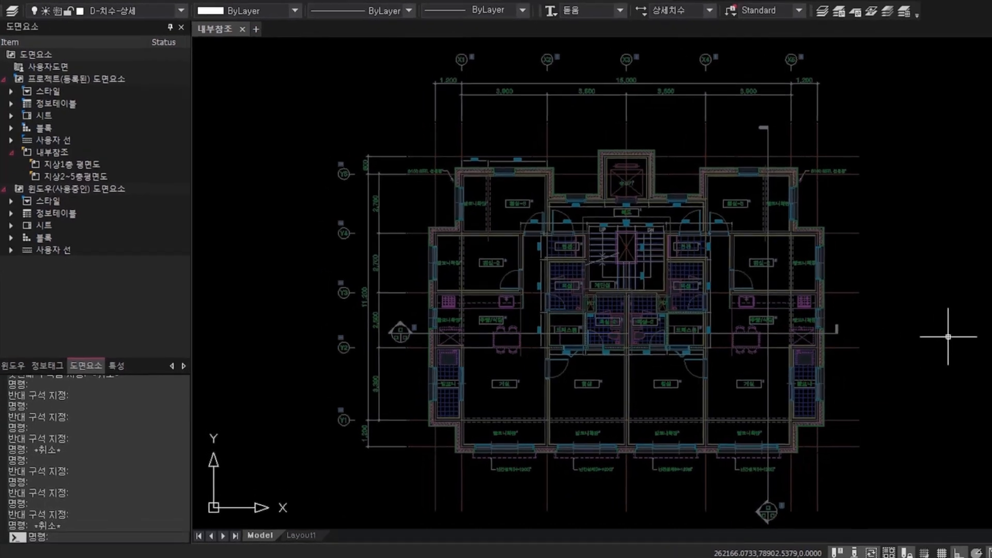
Step: Start a CopyTrim on the faded reference plan with a rectangular boundary enclosing the staircase (계단실) and its dimensions
type("ct")
key("Return")
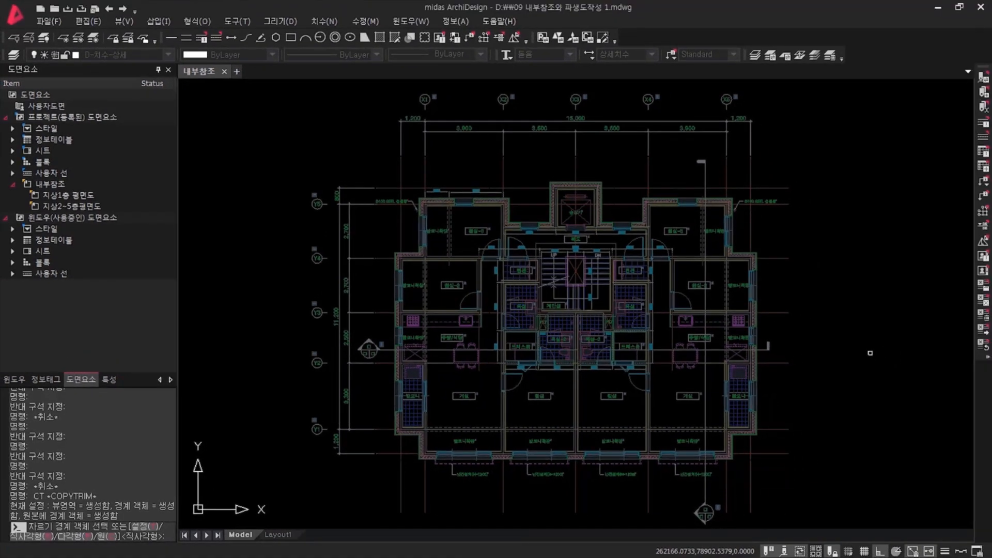
key("Return")
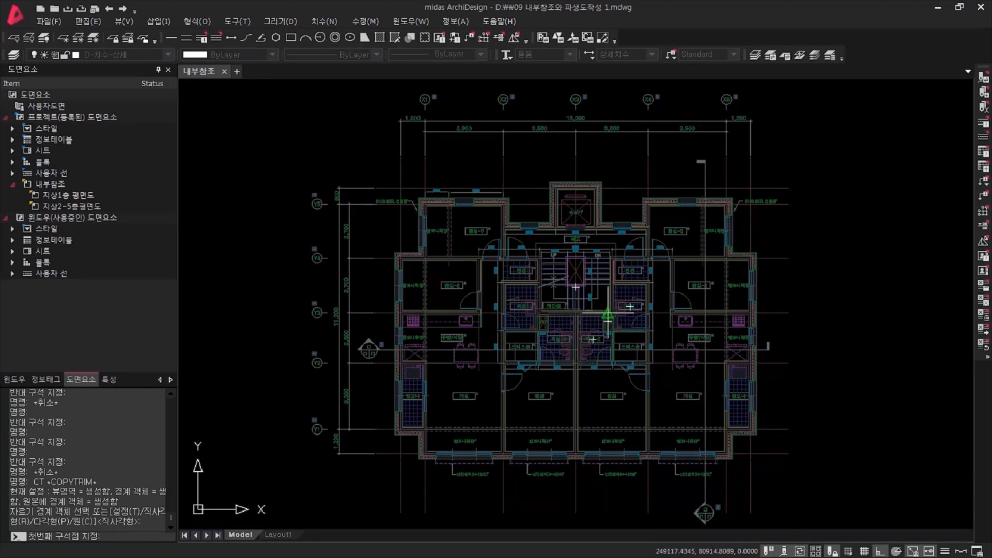
scroll(609, 310, "up", 5)
middle_click_drag(598, 266, 587, 366)
left_click(337, 183)
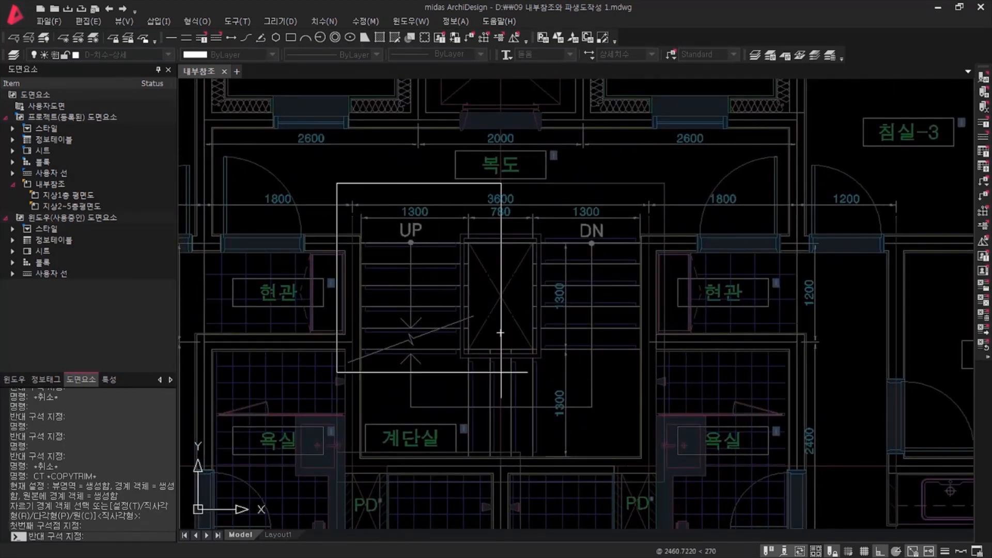
left_click(665, 482)
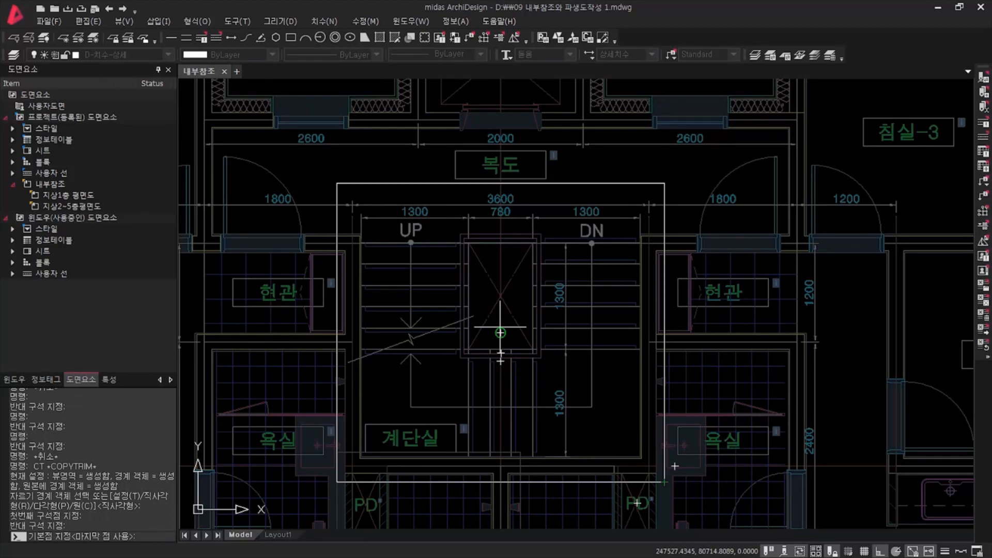
Step: Use a point at the middle of the staircase as base and place the trimmed staircase copy directly above the reference plan
left_click(501, 333)
scroll(500, 333, "down", 6)
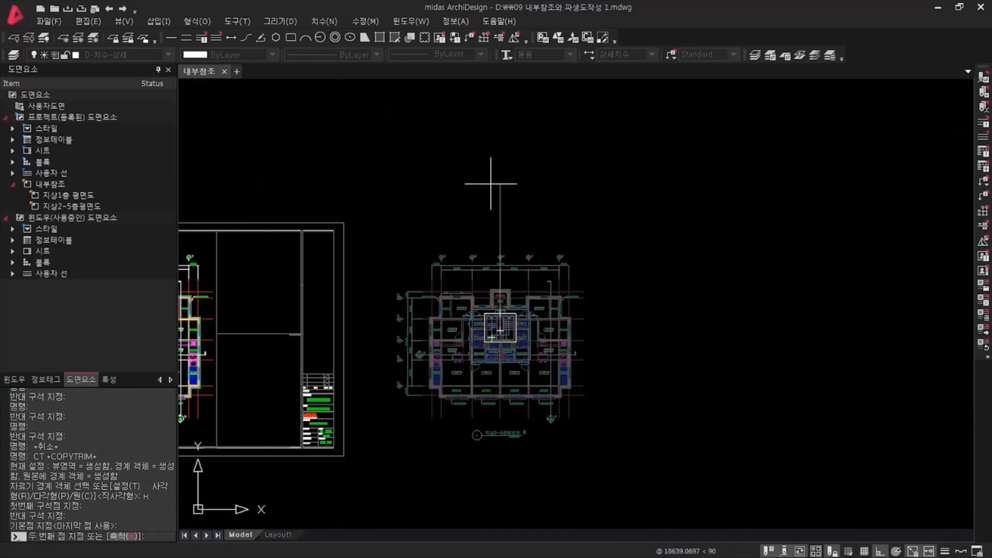
left_click(499, 165)
key("Escape")
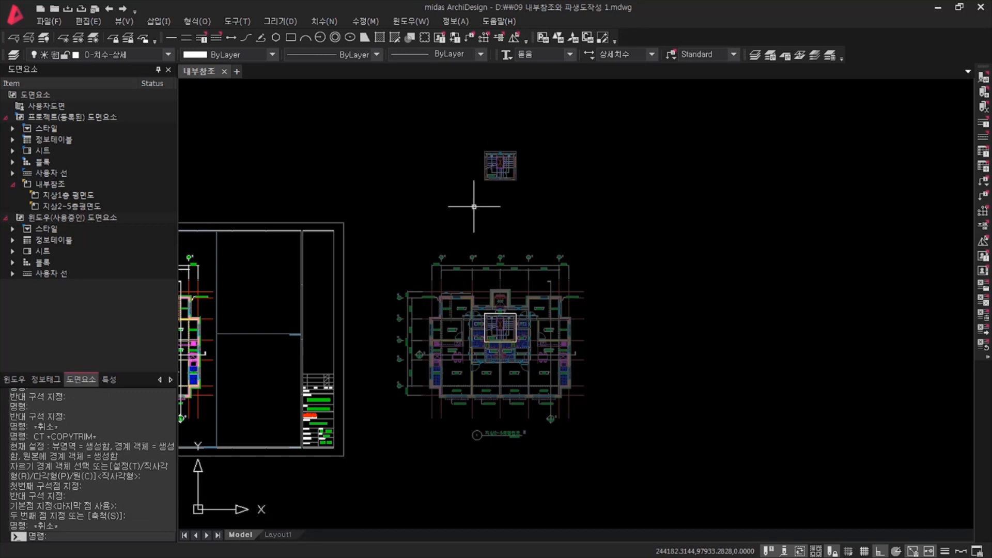
Step: Examine the trimmed staircase copy above the reference plan up close
type("Z")
key("Return")
type("W")
key("Return")
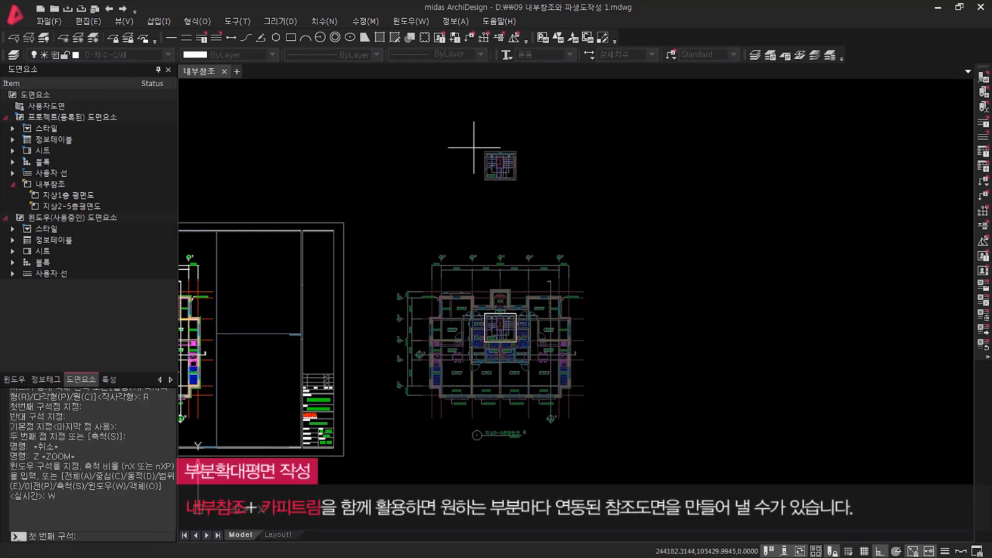
left_click(477, 148)
left_click(513, 182)
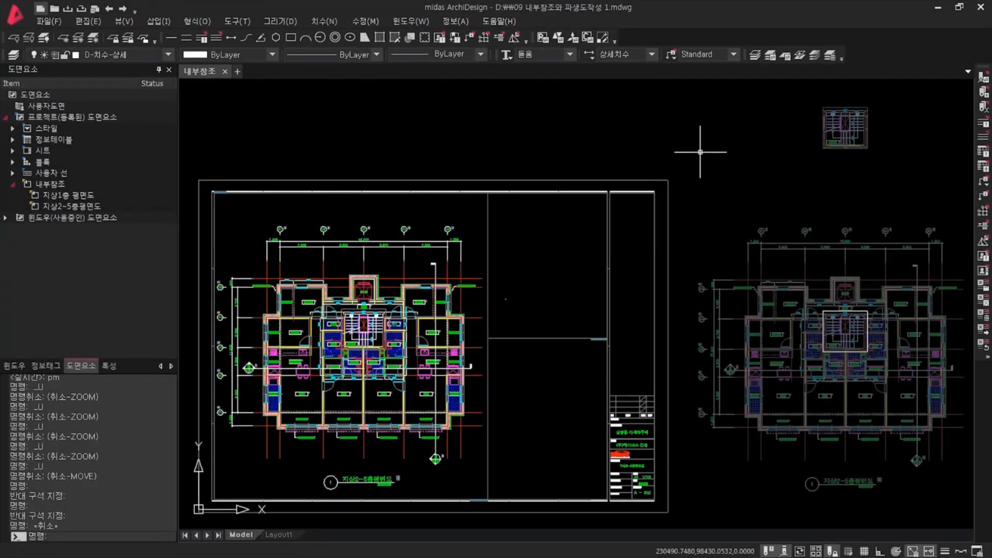
Step: Move the trimmed staircase copy by its lower-left corner into the sheet's upper empty view region
type("m")
key("Return")
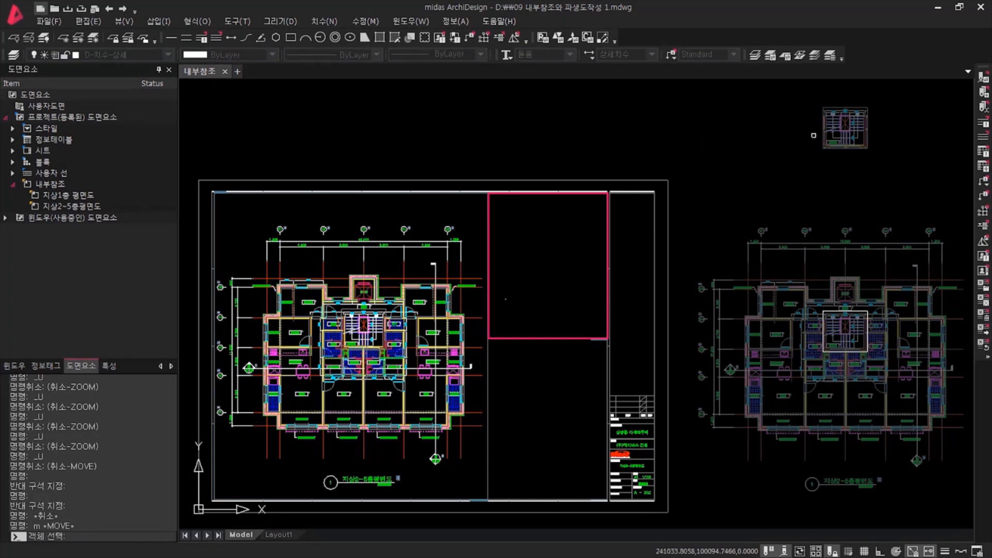
left_click(836, 130)
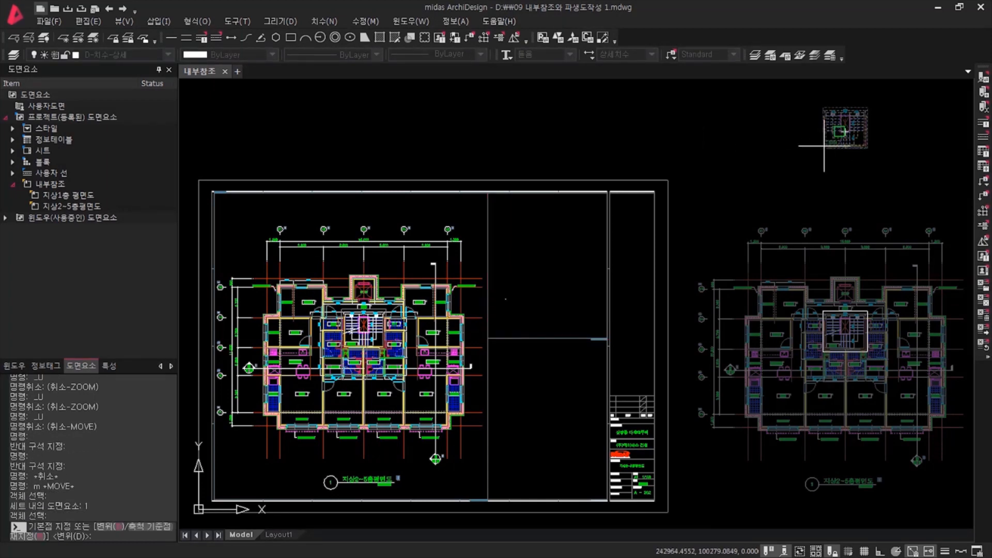
key("Return")
left_click(826, 151)
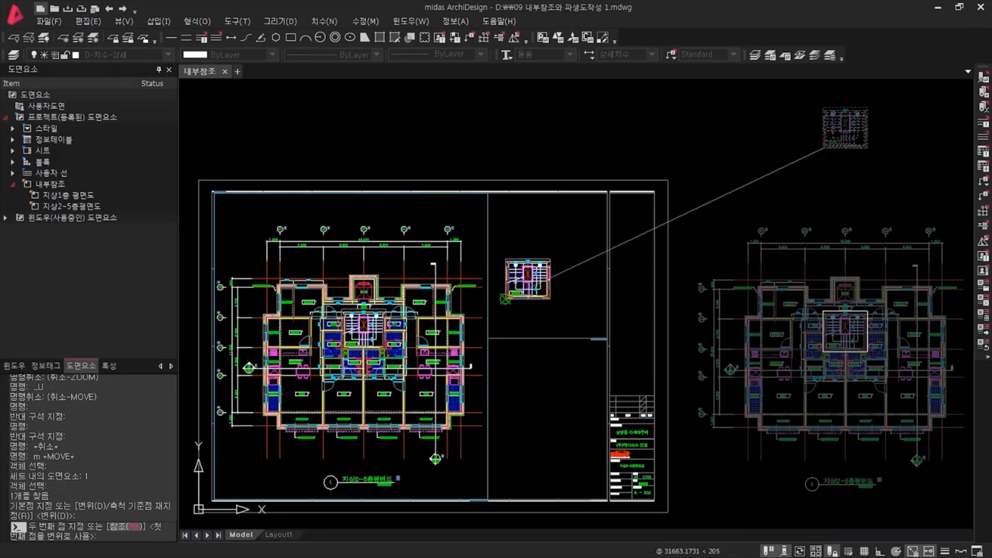
left_click(509, 301)
Step: Examine the sheet's title block for the title and drawing scale, and return to the full sheet
type("z")
key("Return")
type("w")
key("Return")
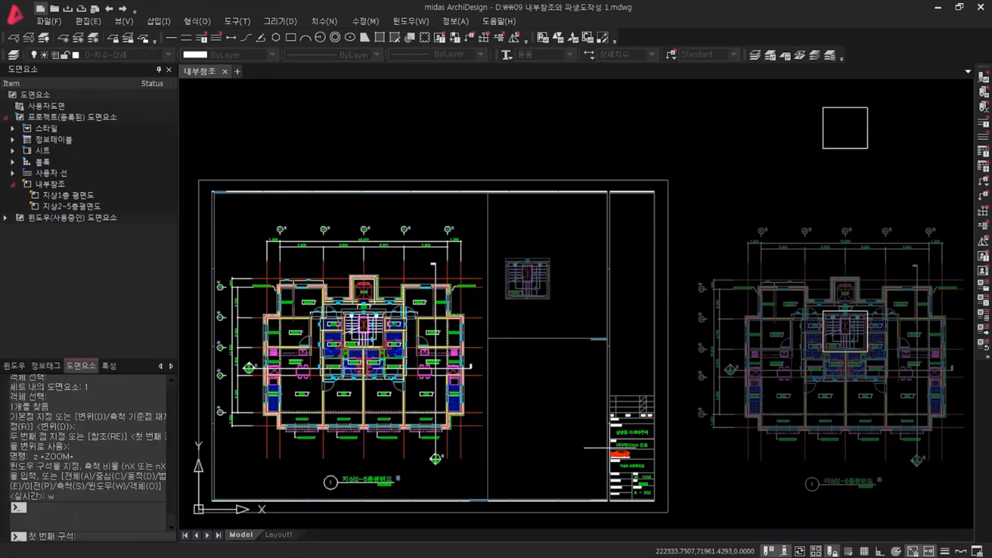
left_click(604, 447)
left_click(662, 501)
type("z")
key("Return")
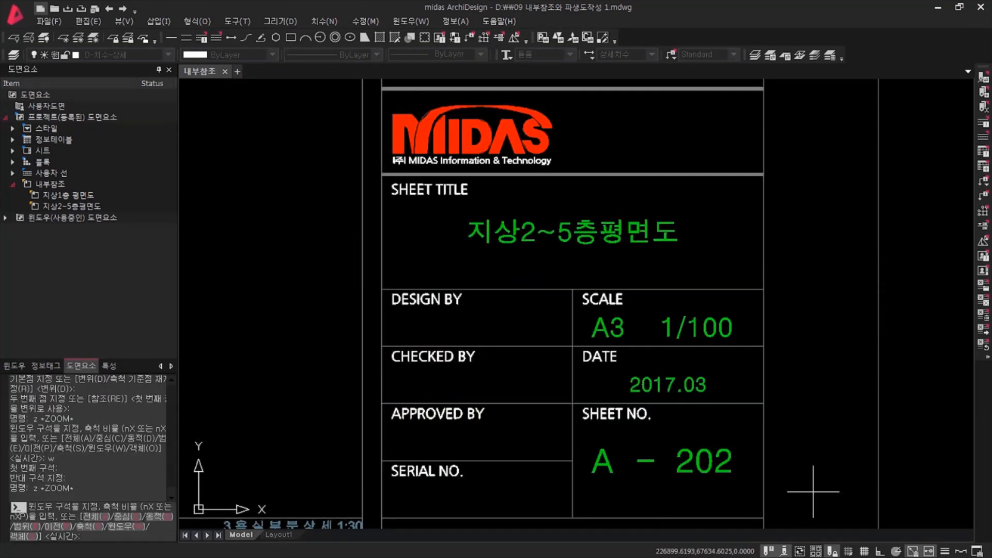
type("p")
key("Return")
Step: Examine the name and scale label of the view region that holds the staircase copy, and return to the full sheet
type("z")
key("Return")
type("w")
key("Return")
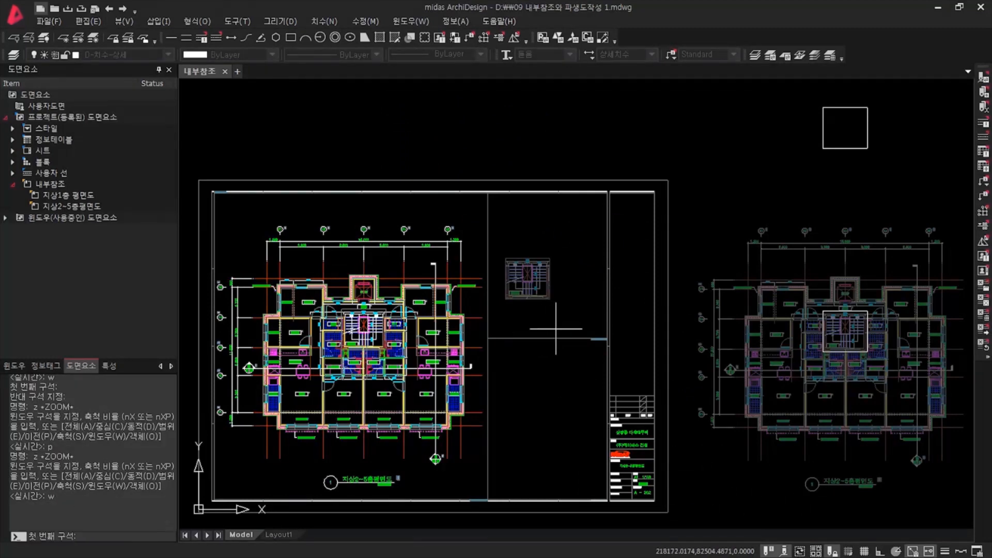
left_click(560, 328)
left_click(635, 355)
type("z")
key("Return")
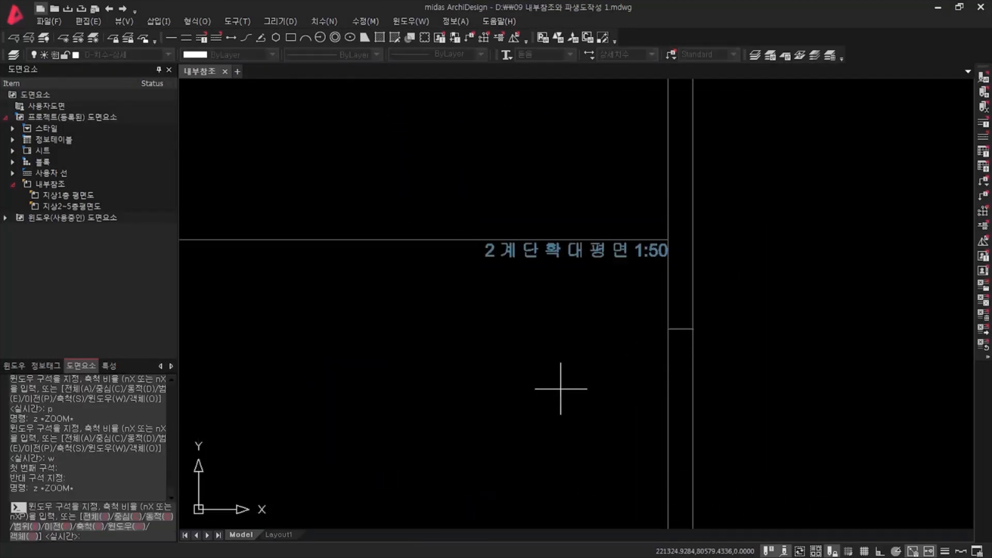
type("p")
key("Return")
Step: Compare the size of the staircase copy with the staircase in the original plan up close, and return to the full sheet
type("w")
key("Return")
left_click(330, 271)
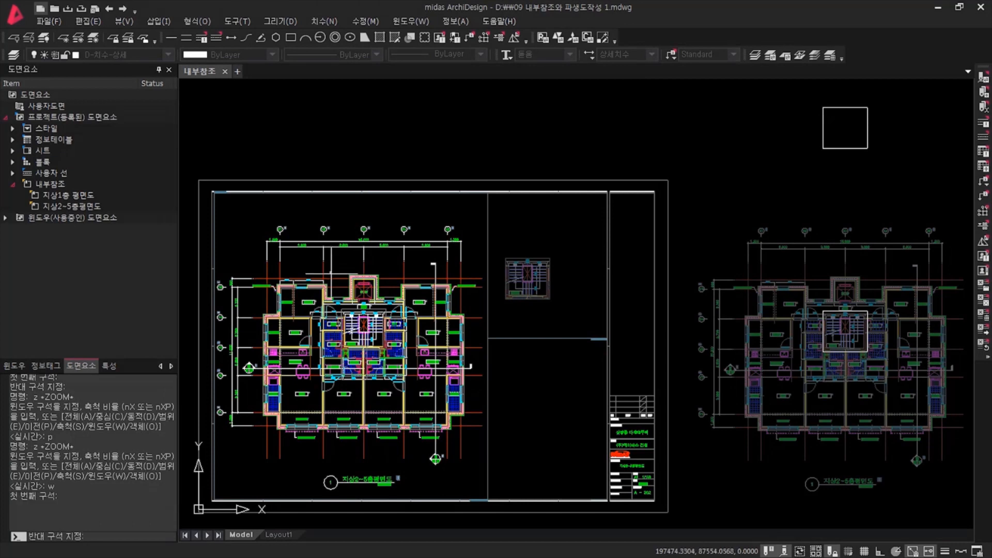
left_click(561, 395)
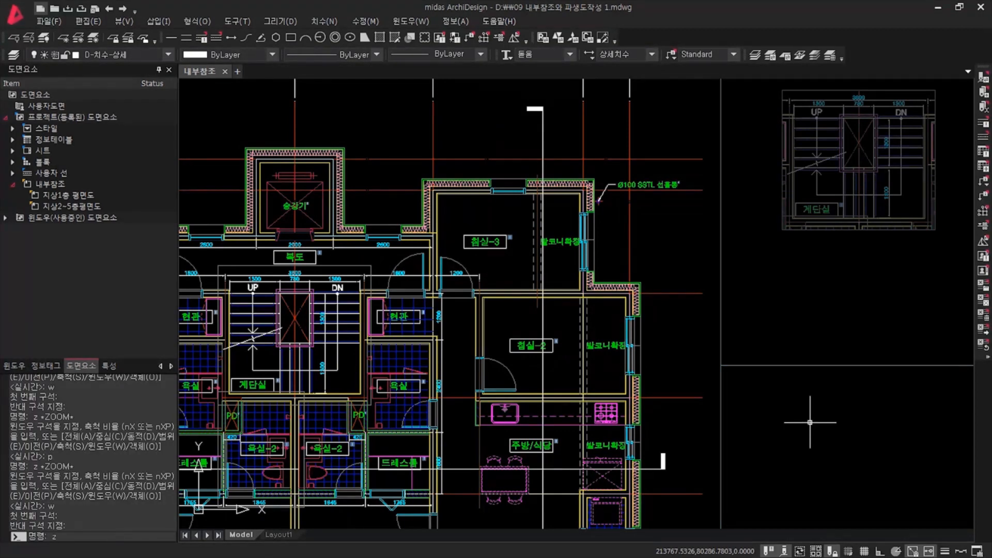
type("z")
key("Return")
type("p")
key("Return")
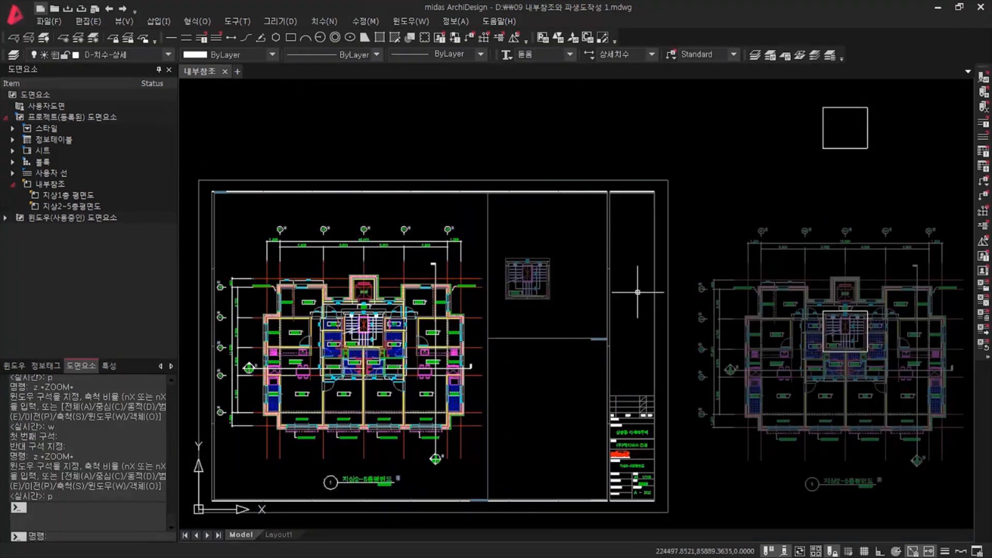
Step: Set the scale base point of the staircase copy to its lower-left corner with ScaleBasepointEdit
left_click(527, 279)
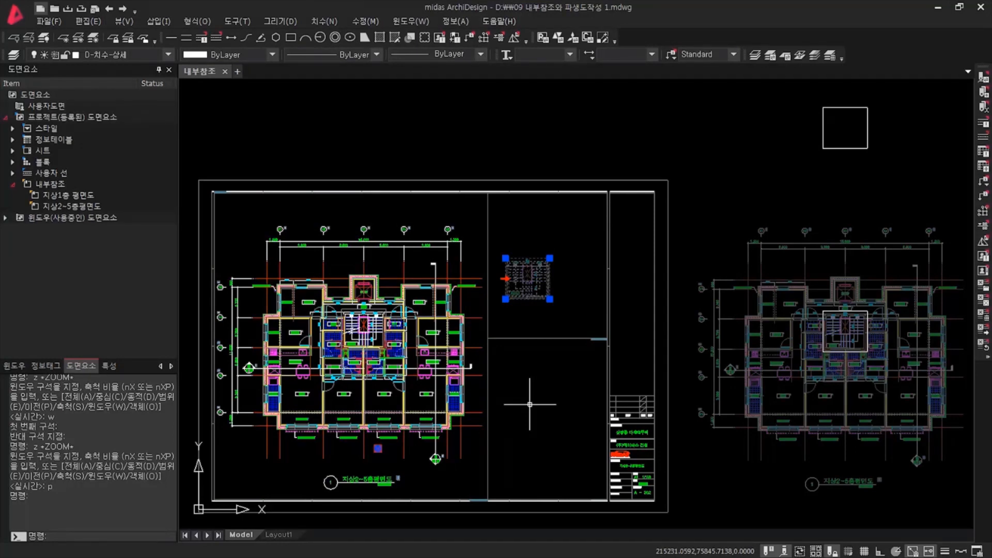
key("Escape")
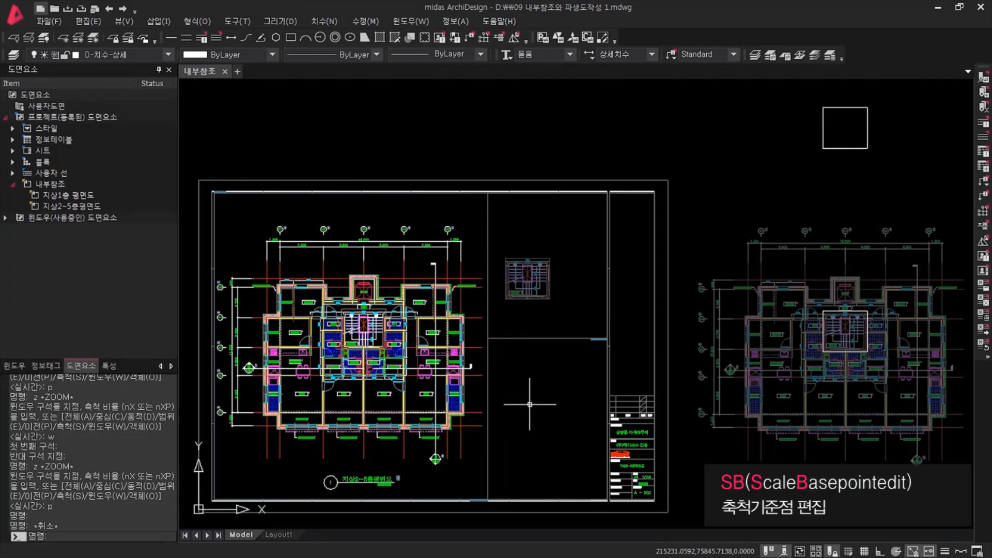
type("SB")
key("Return")
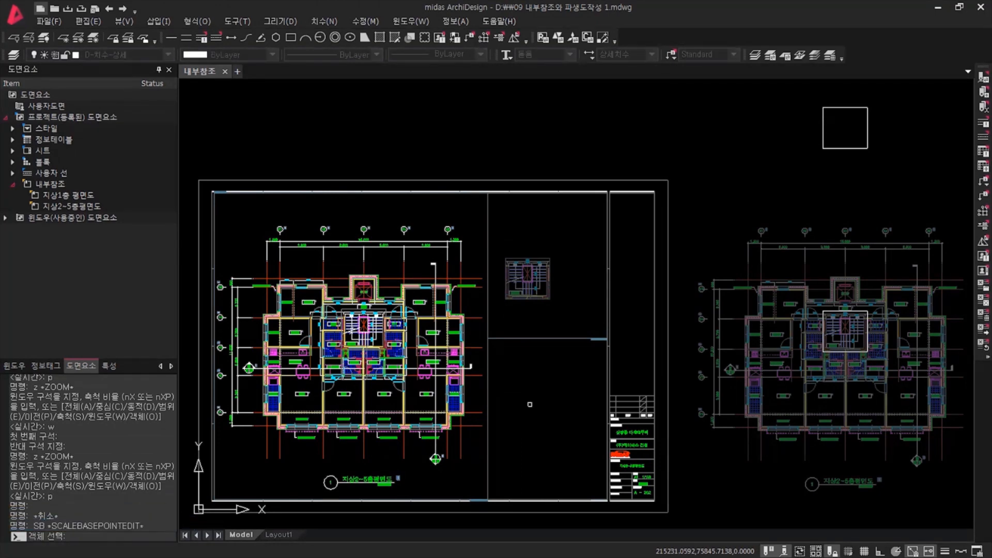
left_click(525, 329)
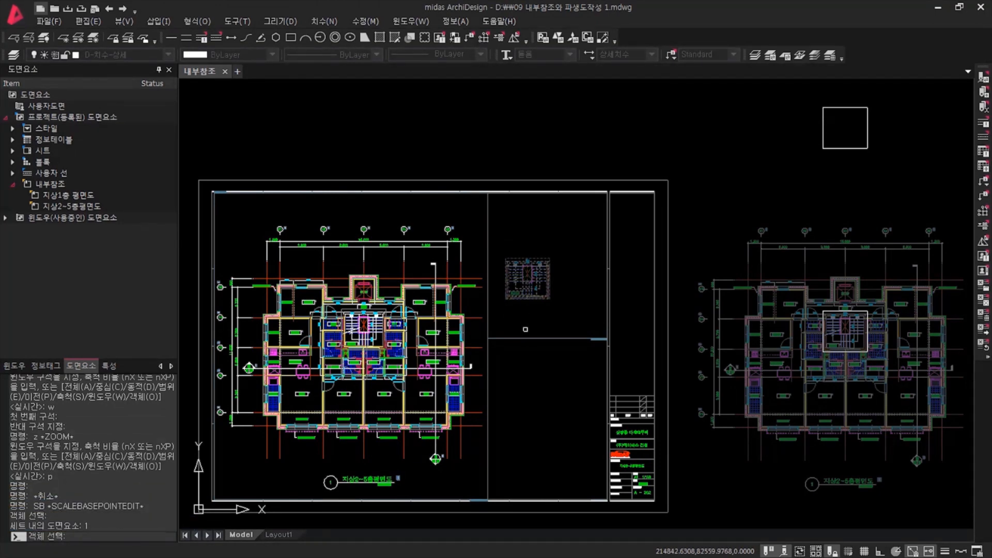
scroll(526, 329, "up", 6)
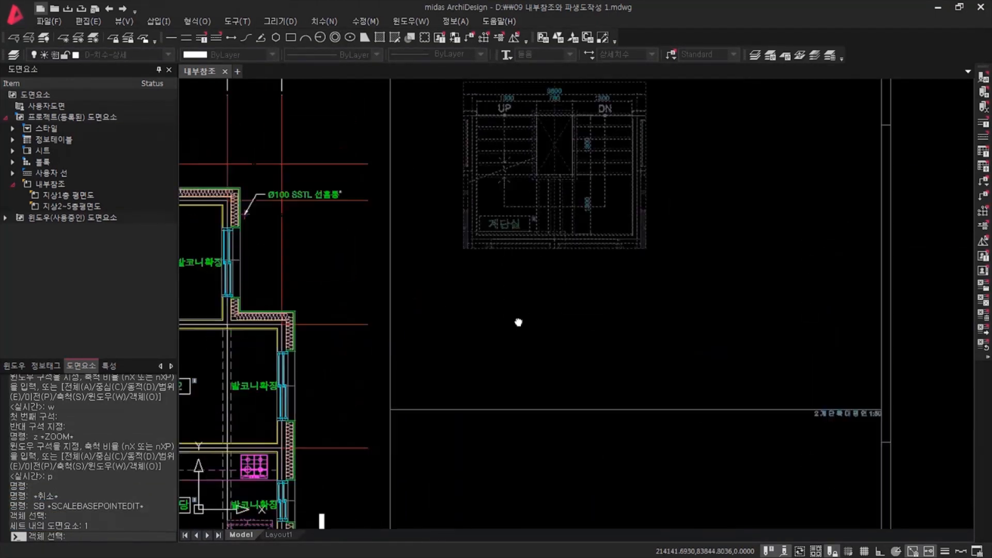
middle_click_drag(518, 326, 516, 420)
key("Return")
left_click(466, 361)
scroll(465, 362, "up", 3)
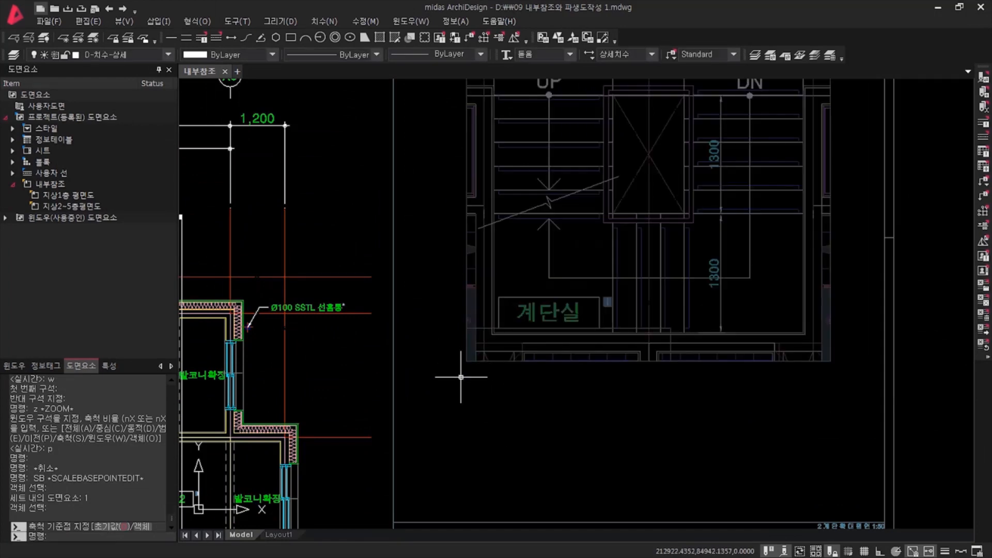
scroll(462, 406, "down", 5)
middle_click_drag(489, 494, 575, 412)
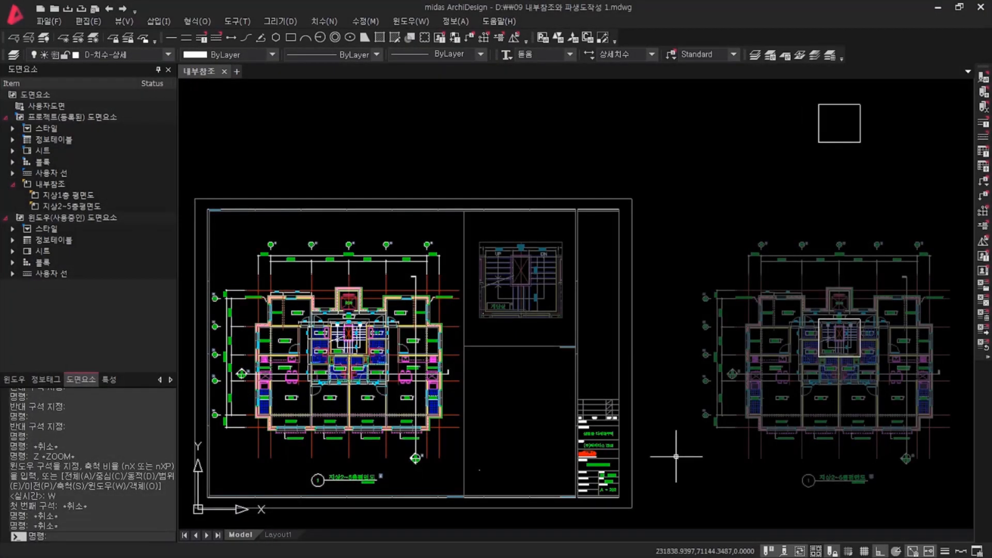
Step: Start a CopyTrim on the reference plan with a rectangular boundary around the bathroom 욕실-2 directly below the staircase's left half
type("z")
key("Return")
type("w")
key("Return")
left_click(802, 349)
left_click(850, 387)
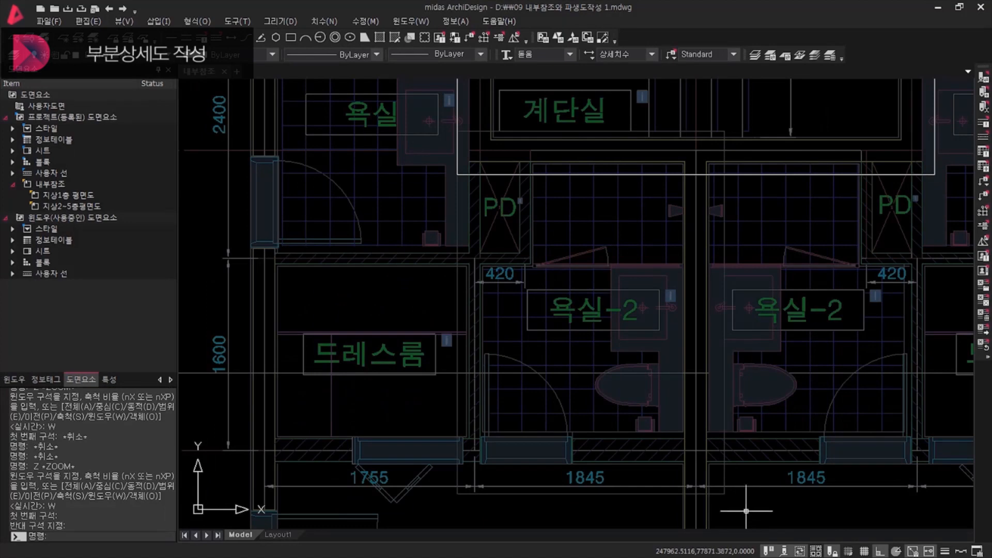
type("CT")
key("Return")
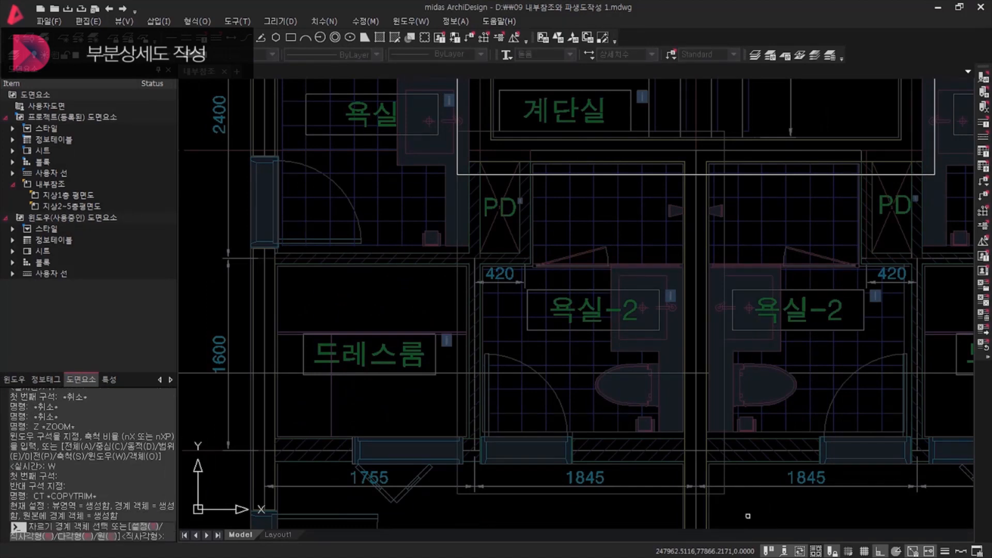
left_click(473, 146)
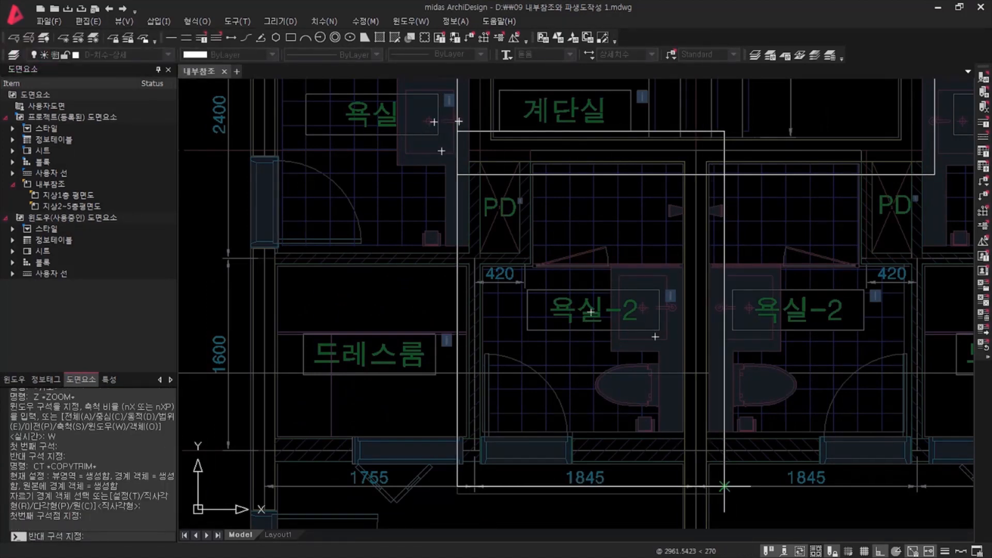
left_click(709, 499)
Step: Pick a base point on the bathroom boundary and place the trimmed bathroom copy directly above the reference plan
scroll(731, 500, "down", 5)
middle_click_drag(732, 499, 647, 527)
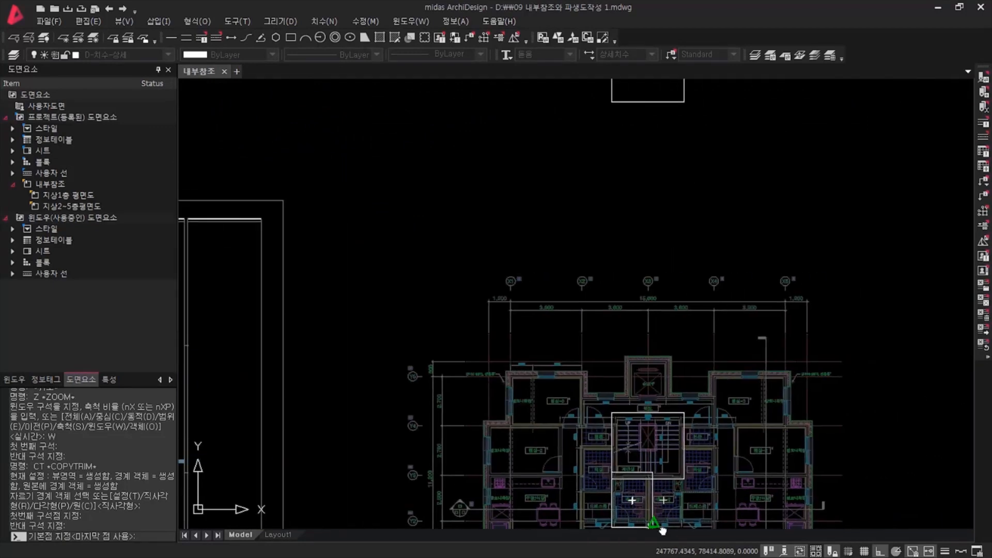
left_click(631, 527)
left_click(632, 169)
key("Escape")
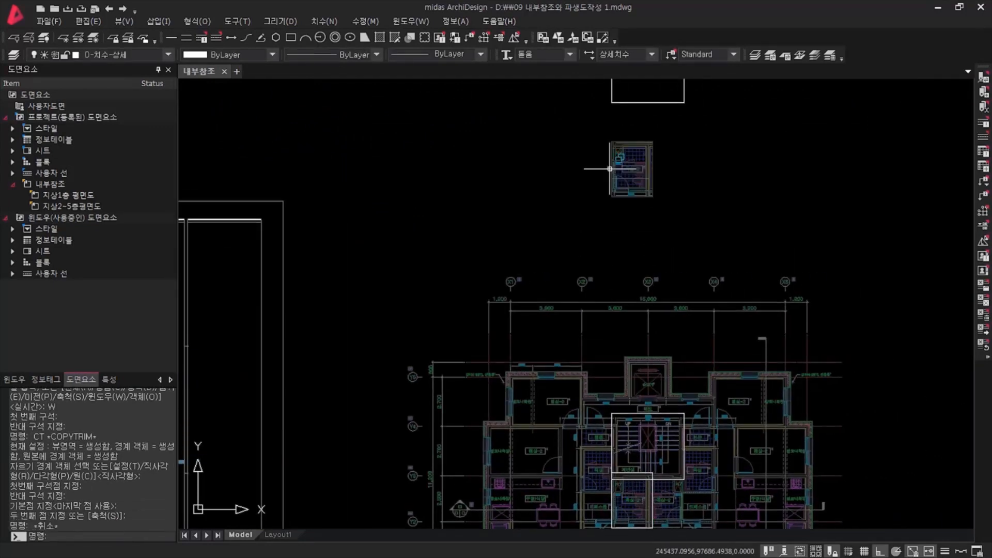
Step: Turn off ortho mode and apply the default scale base point to the bathroom copy with ScaleBasepointEdit
key("F8")
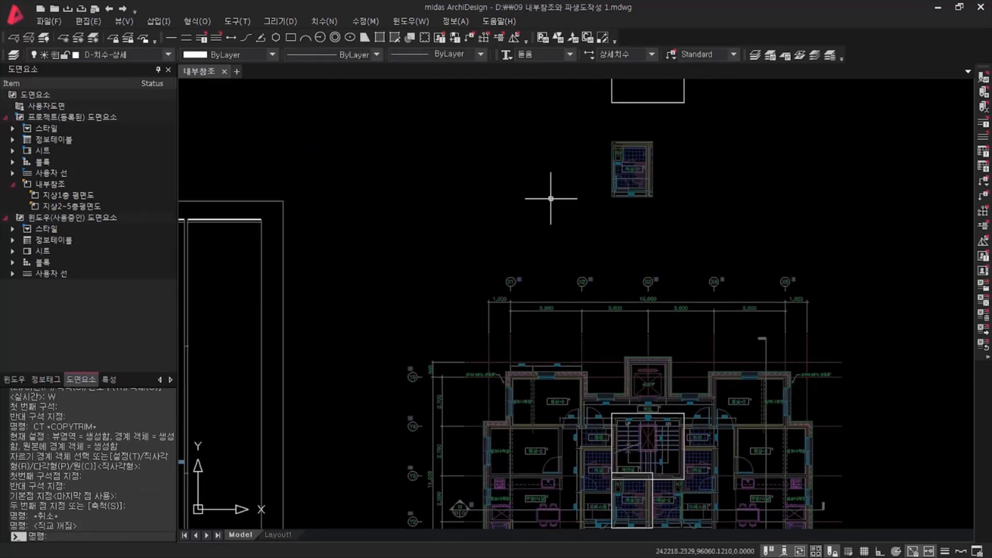
type("B")
key("Return")
left_click(613, 179)
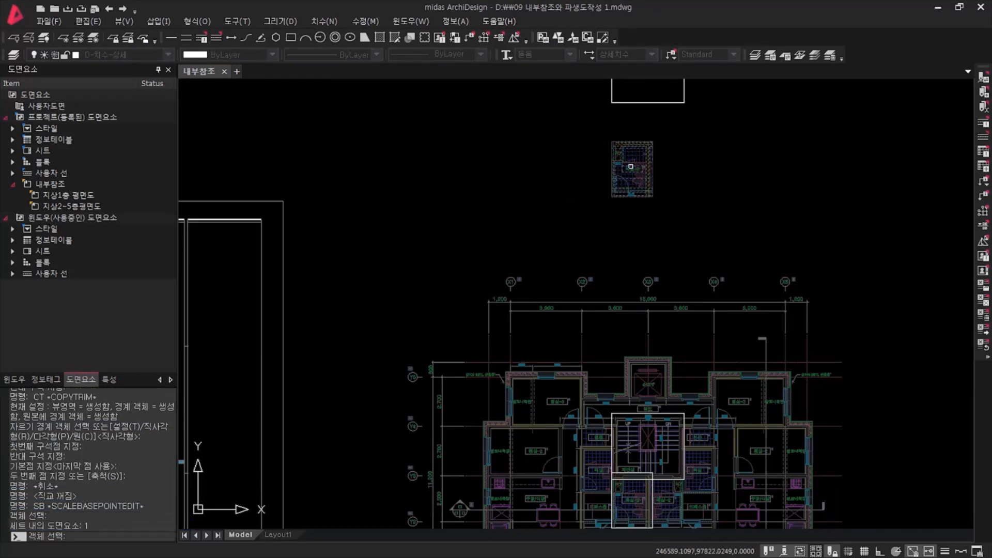
key("Return")
key("Return")
key("Return")
key("Return")
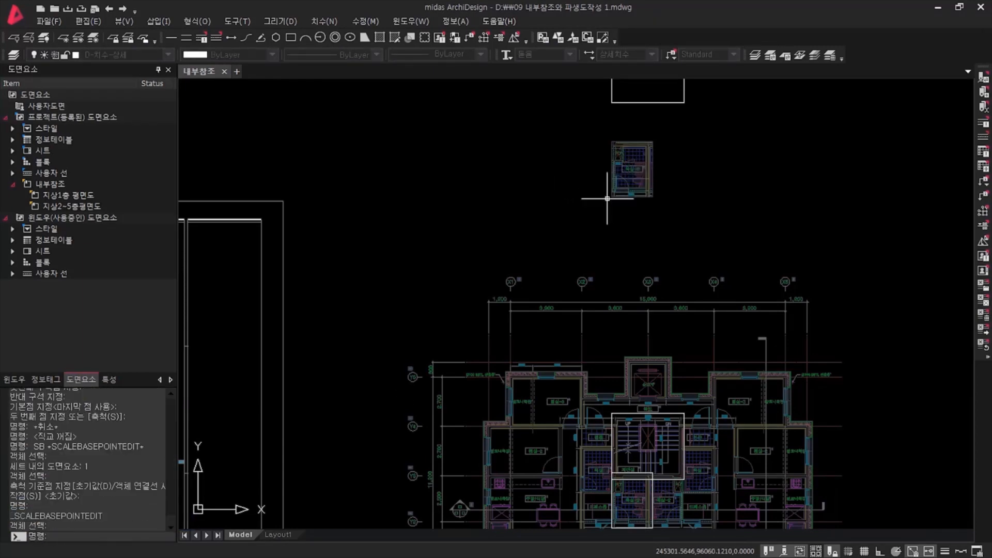
Step: Move the trimmed bathroom copy by its lower-left corner into the sheet's lower empty view region
scroll(491, 256, "down", 1)
scroll(598, 310, "down", 2)
type("M")
key("Return")
left_click(686, 255)
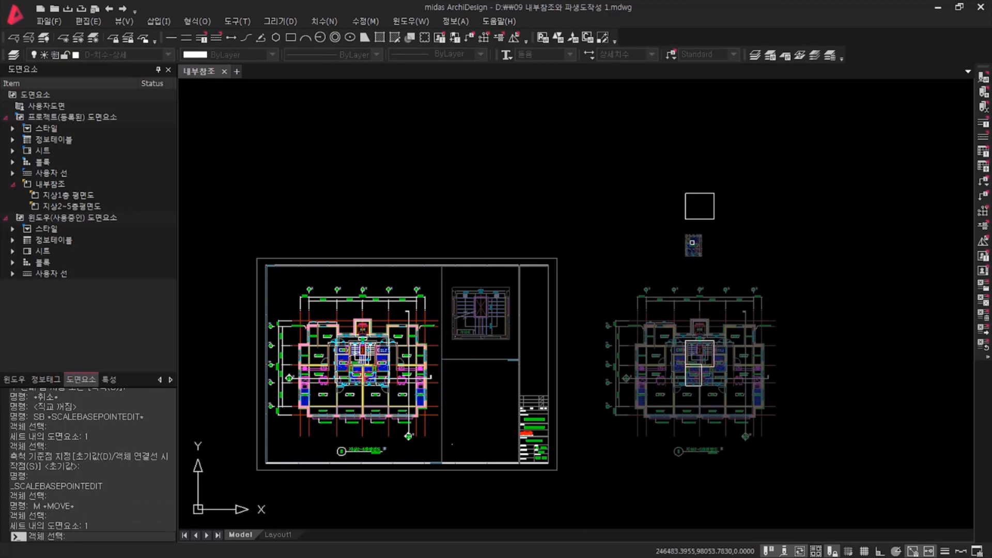
key("Return")
left_click(686, 256)
left_click(451, 448)
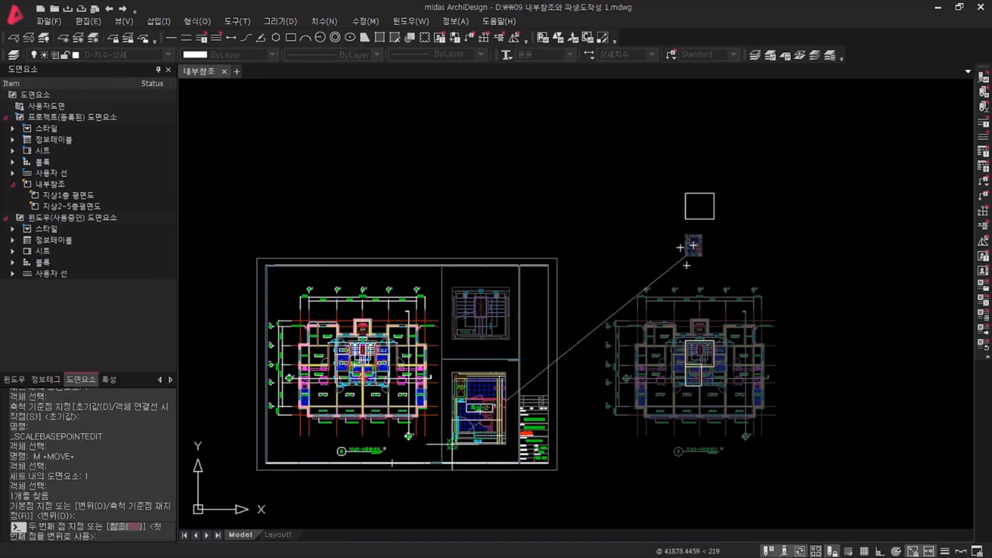
Step: Insert the drawing titles 계단확대평면 (number 2) below the staircase detail and 욕실부분상세 (number 3) below the bathroom detail
key("Escape")
type("Z")
key("Return")
type("O")
key("Return")
left_click(469, 474)
left_click(462, 467)
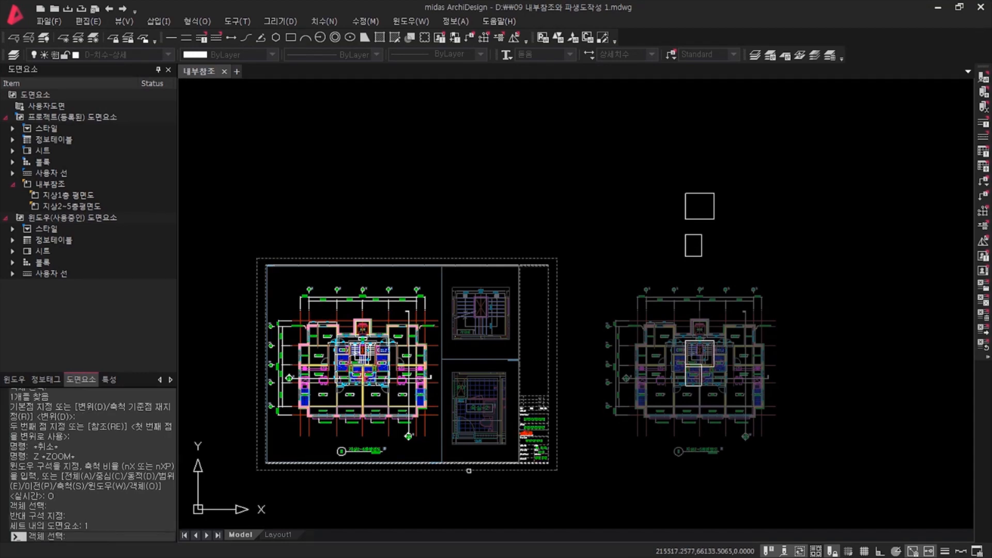
key("Return")
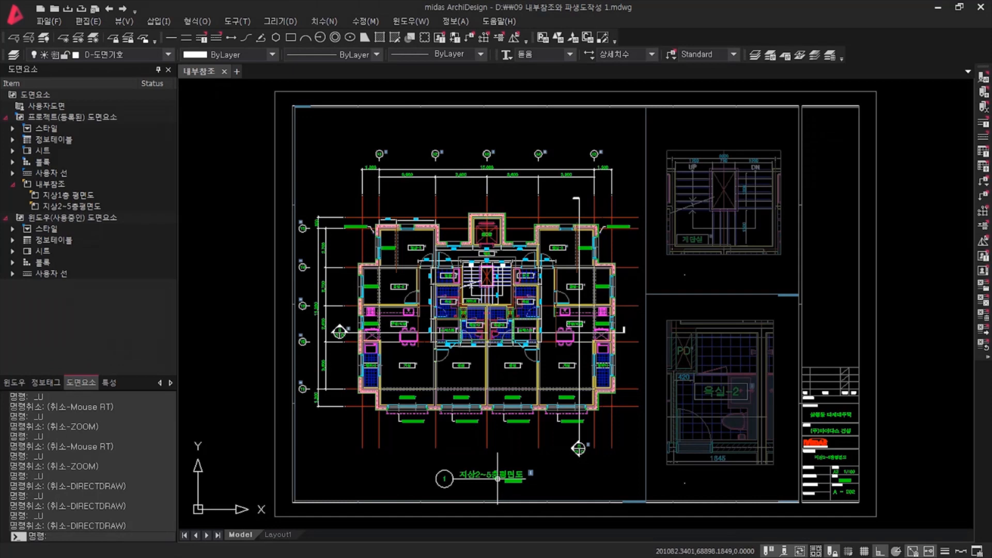
double_click(495, 478)
left_click(670, 311)
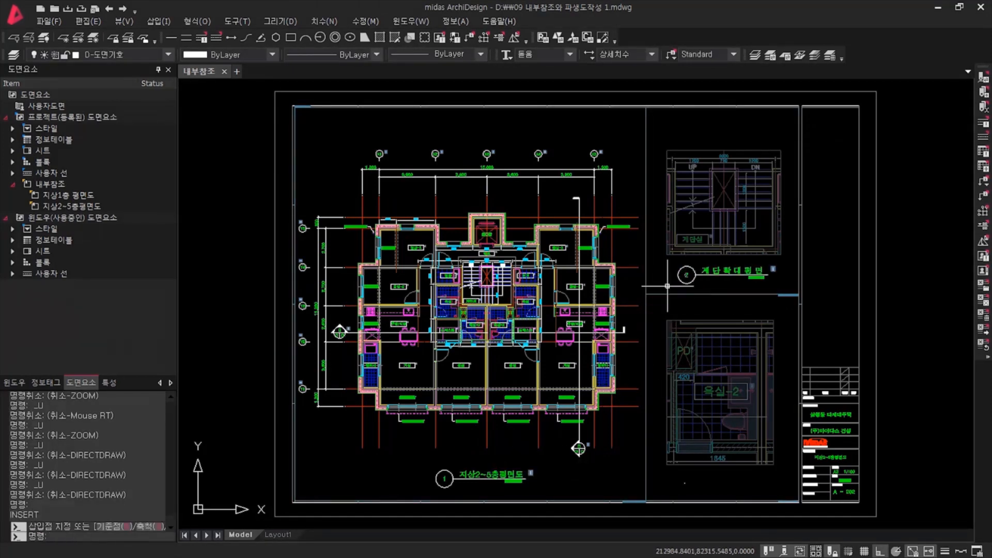
key("Return")
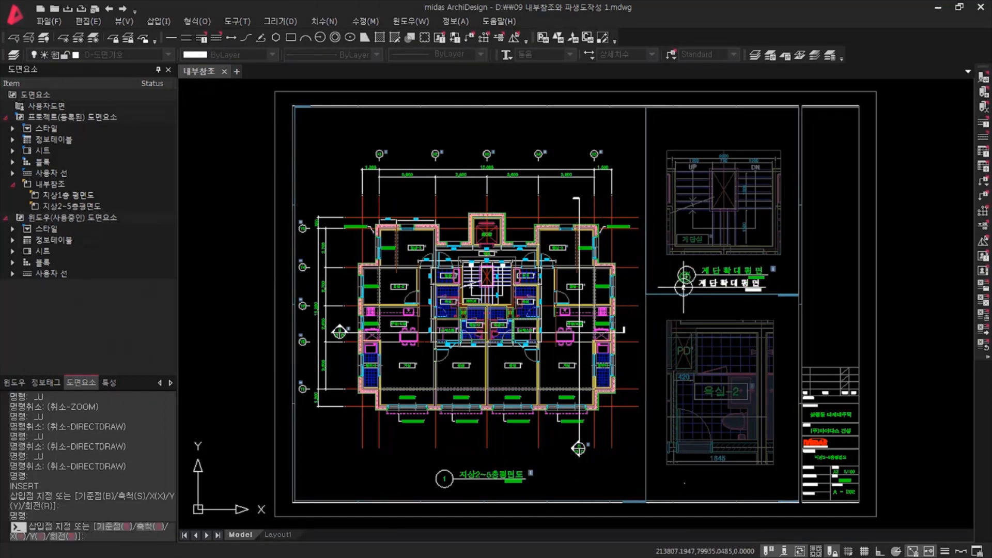
left_click(660, 497)
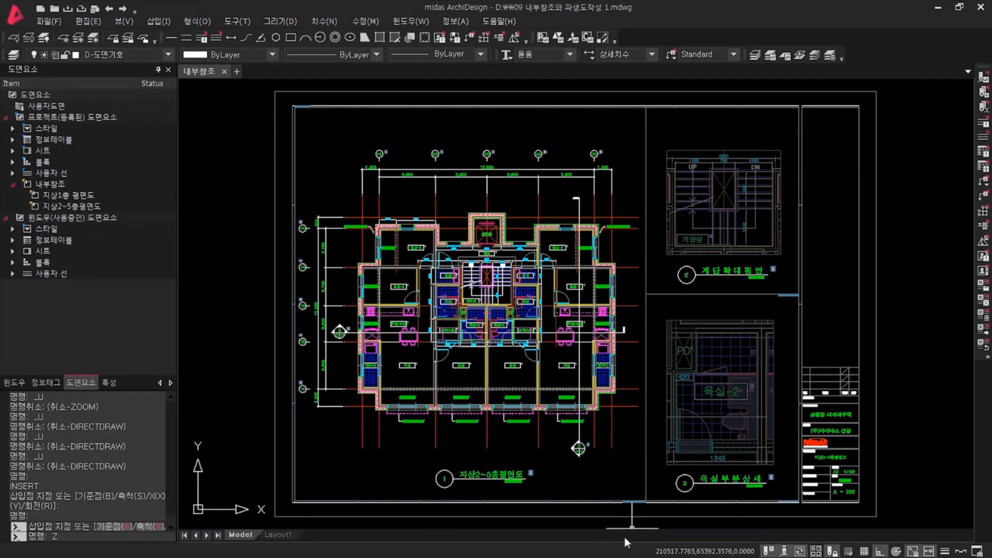
Step: Try hiding the annotation objects of the bathroom detail's internal reference with 내부참조 표시설정 option H (표시안함), and undo the change
type("z")
key("Return")
type("w")
key("Return")
left_click(431, 316)
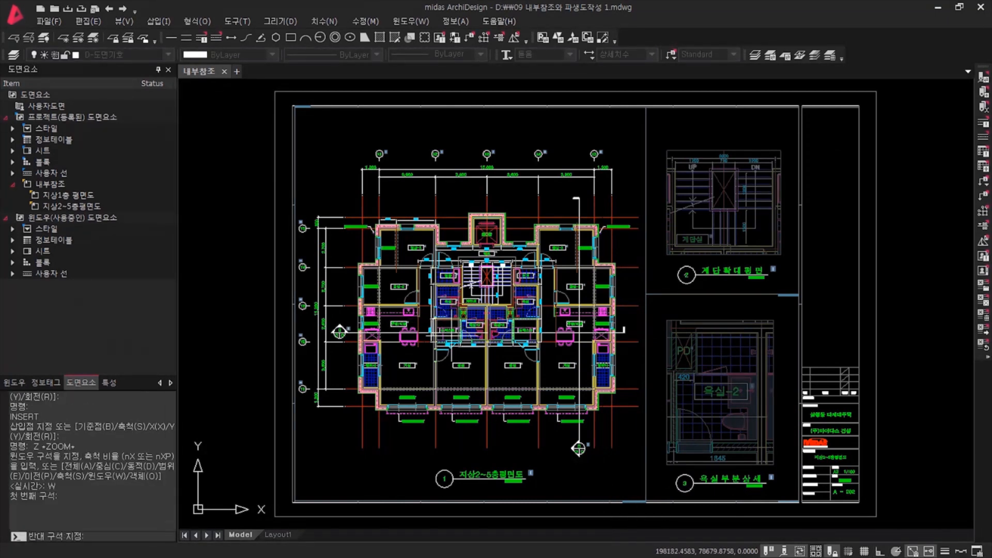
left_click(775, 523)
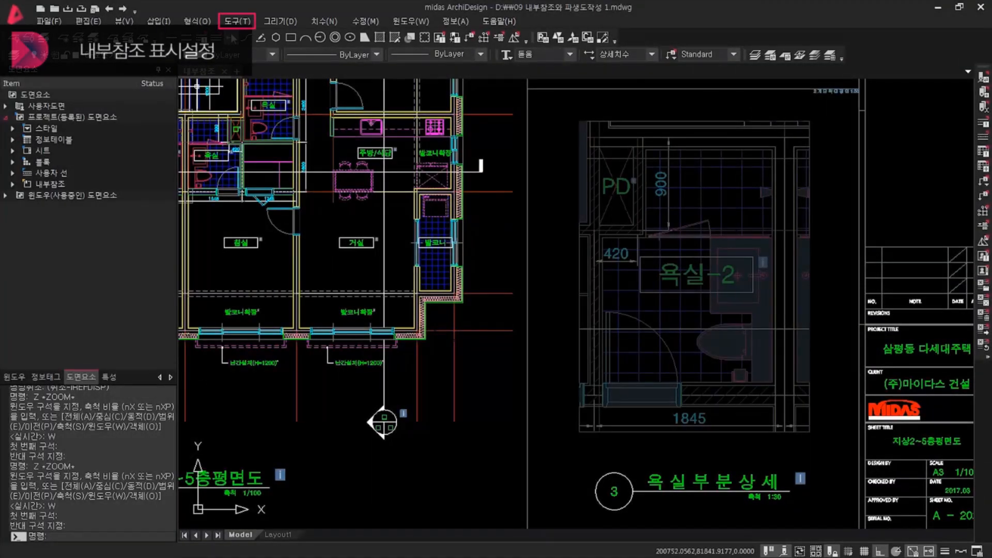
left_click(237, 21)
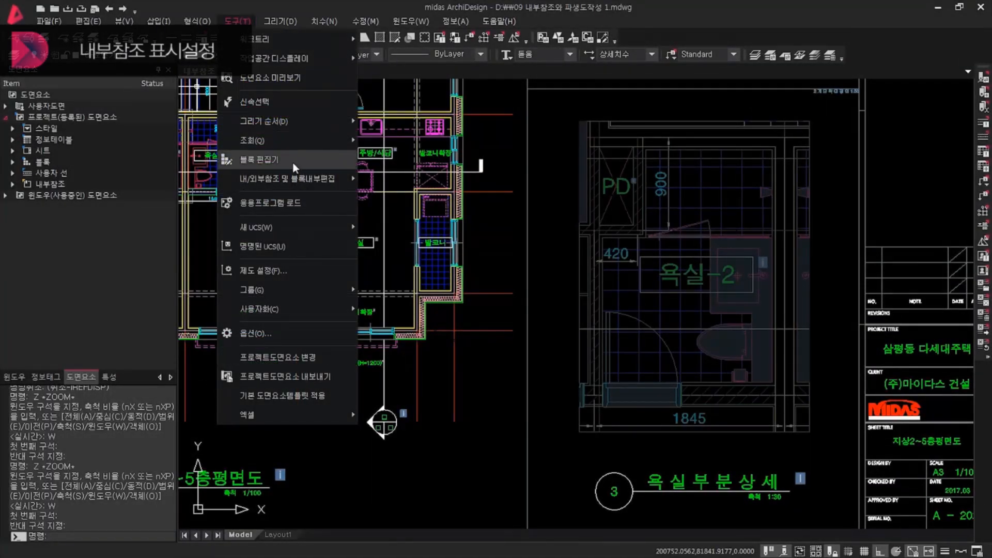
mouse_move(303, 178)
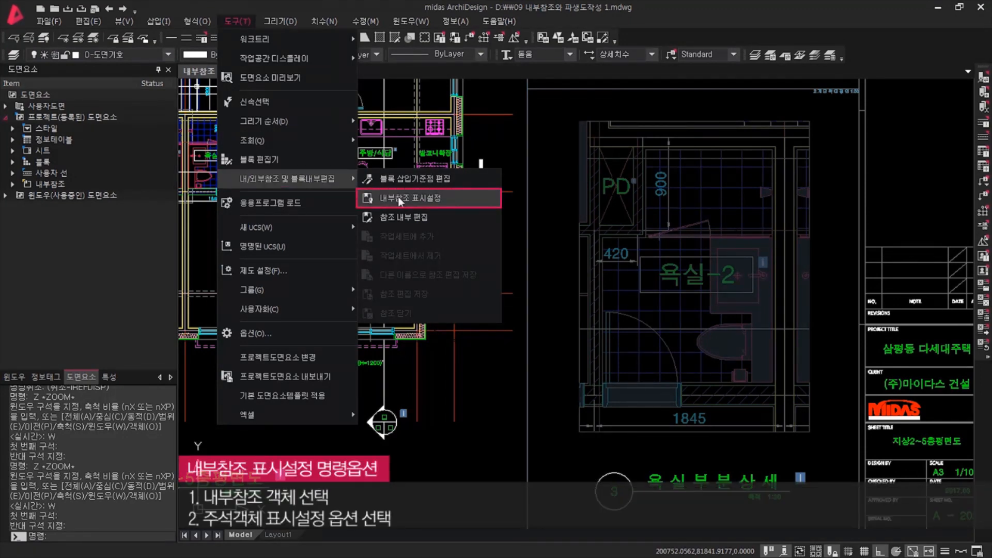
left_click(398, 197)
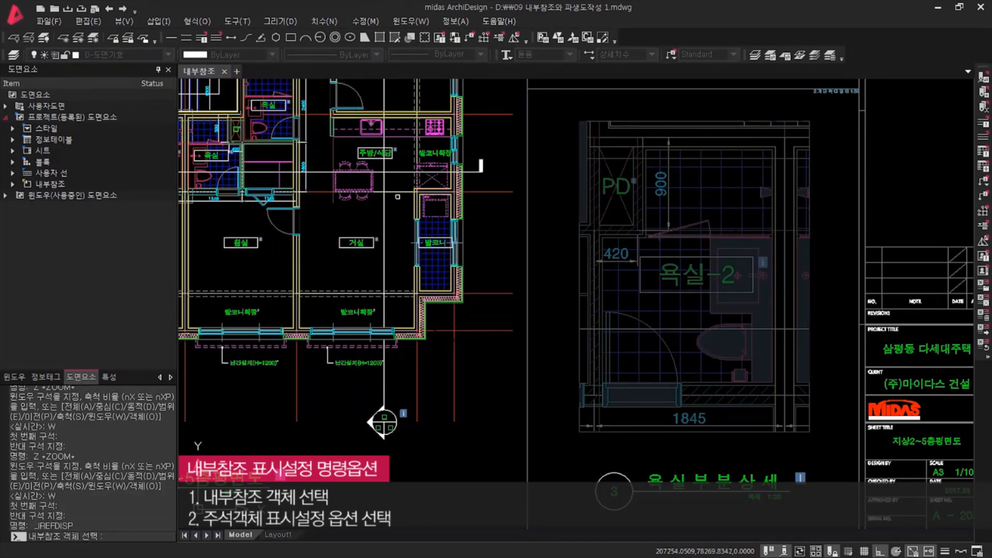
left_click(580, 238)
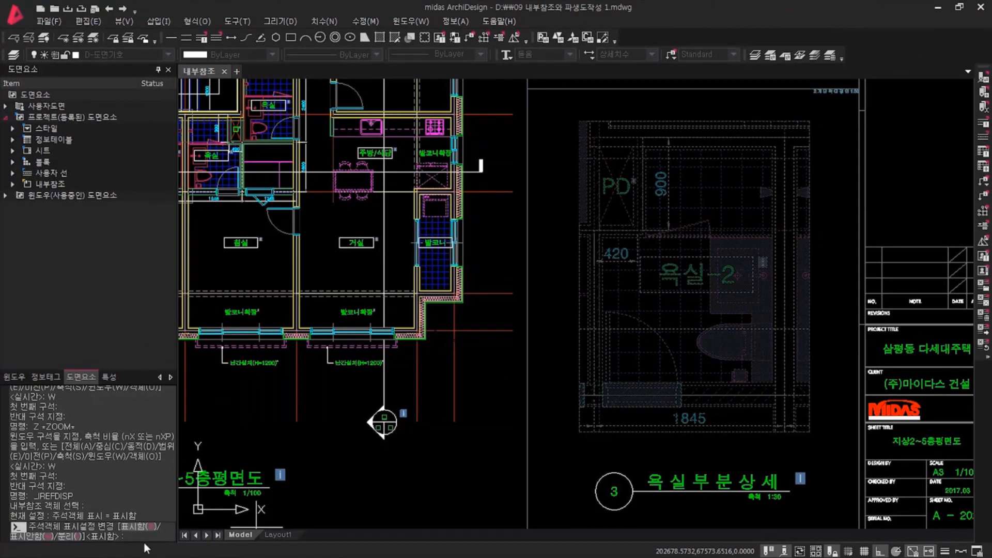
type("H")
key("Return")
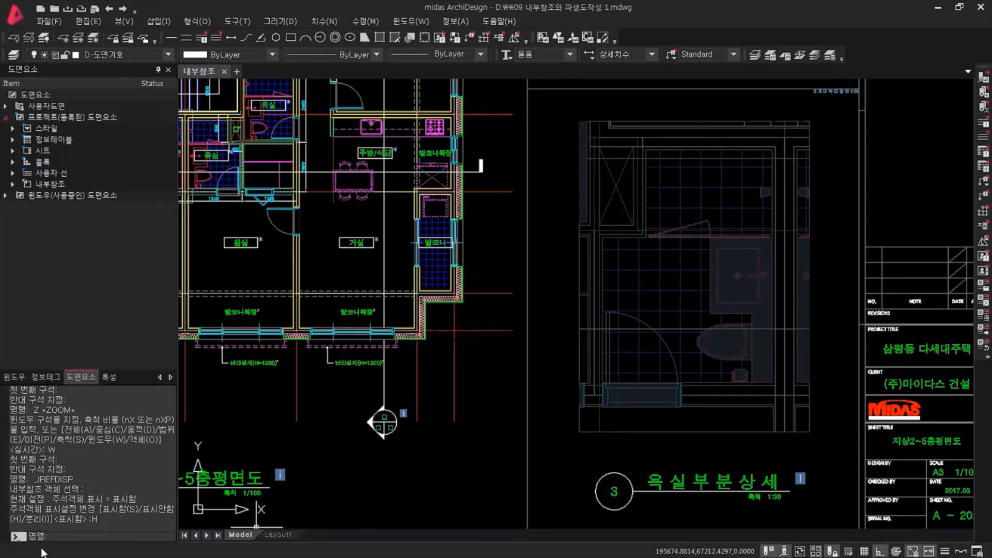
key("ctrl+z")
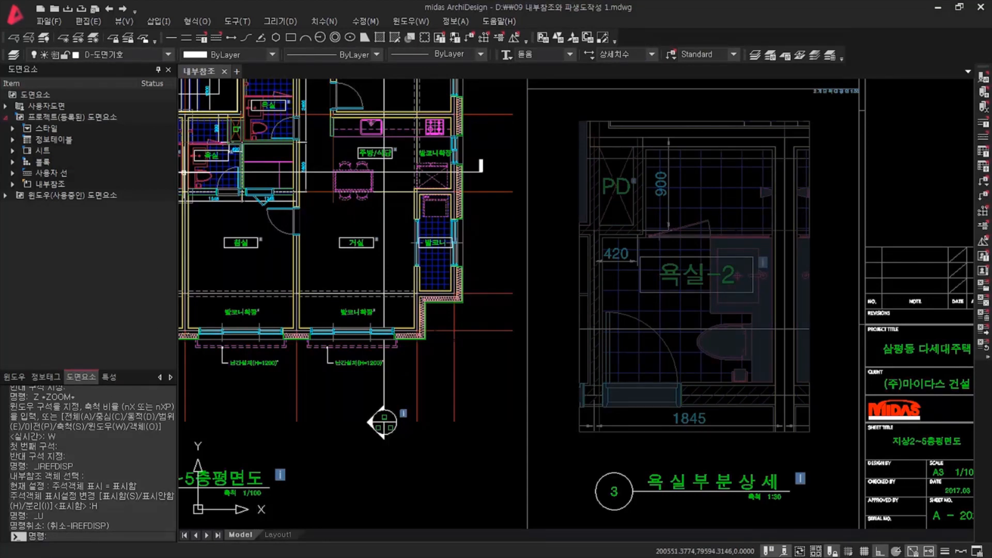
Step: Separate the bathroom detail's annotations from its internal reference with 내부참조 표시설정 option 분리, window-selecting the annotations within the detail
left_click(235, 21)
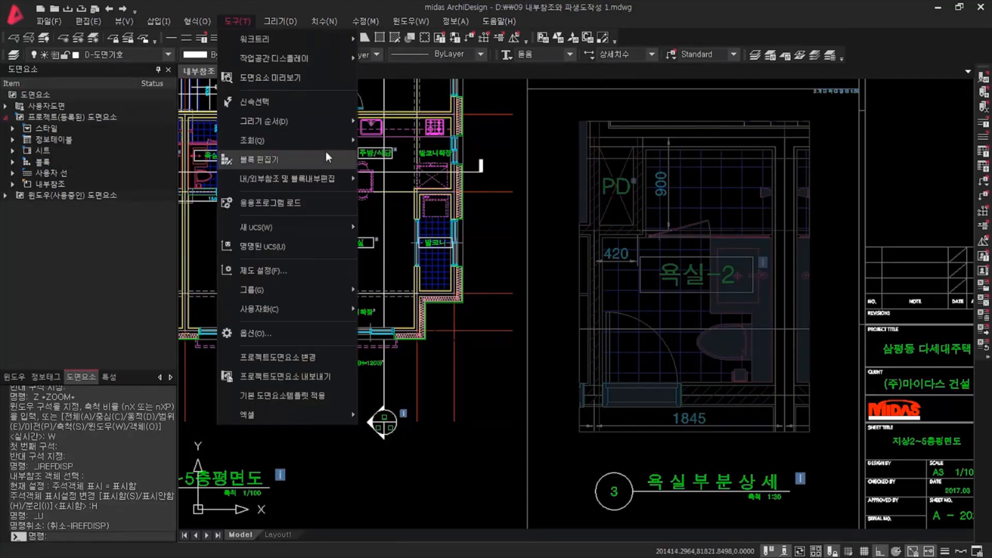
mouse_move(333, 175)
left_click(374, 184)
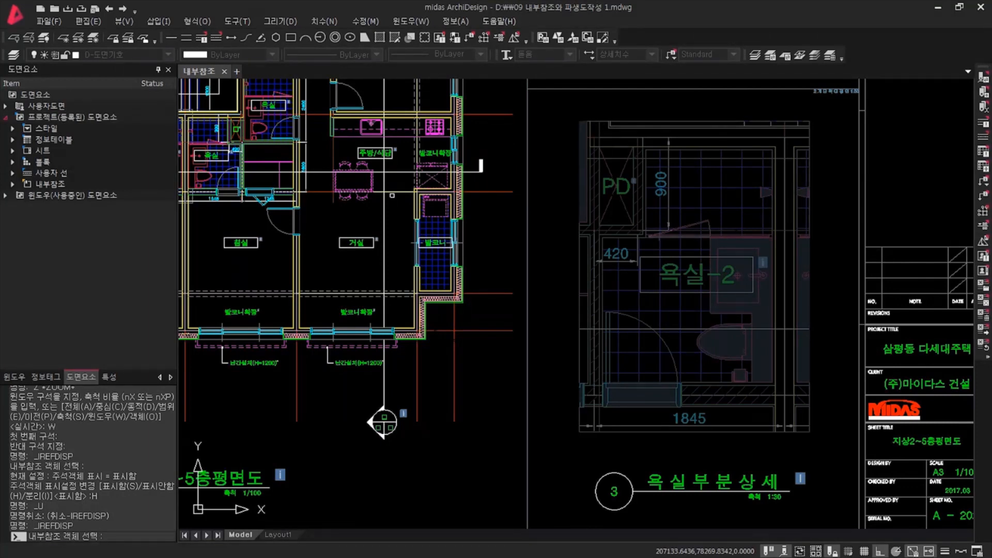
left_click(597, 233)
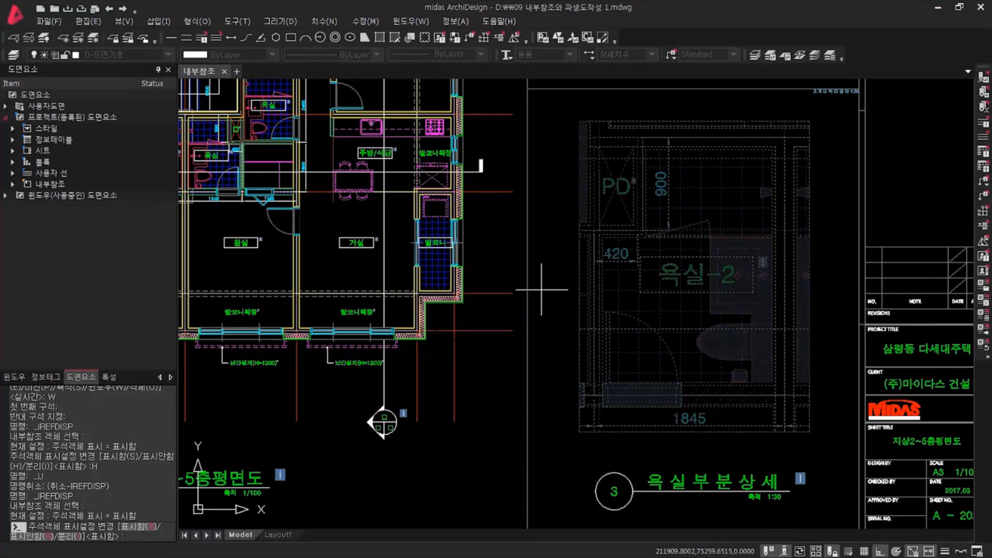
left_click(76, 535)
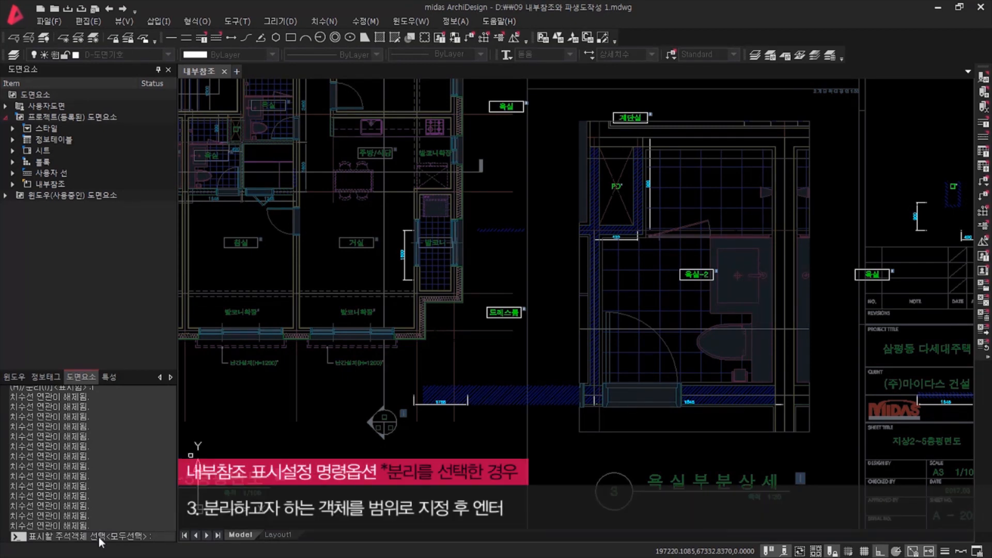
left_click(567, 131)
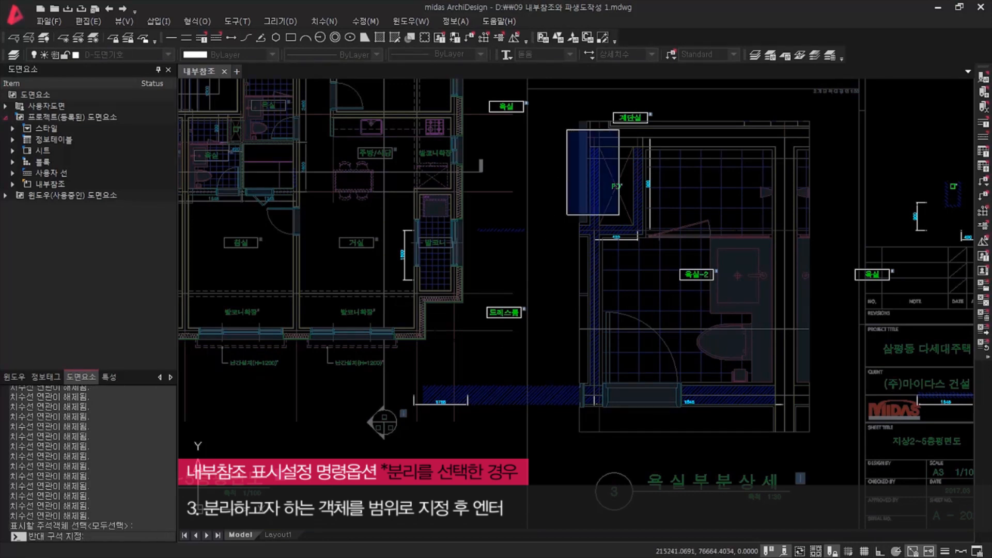
left_click(830, 444)
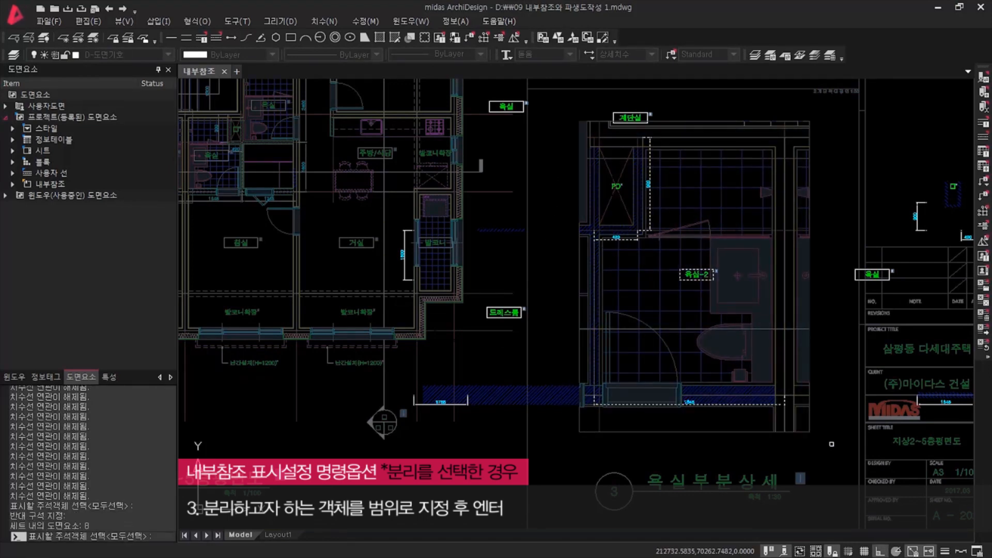
key("Return")
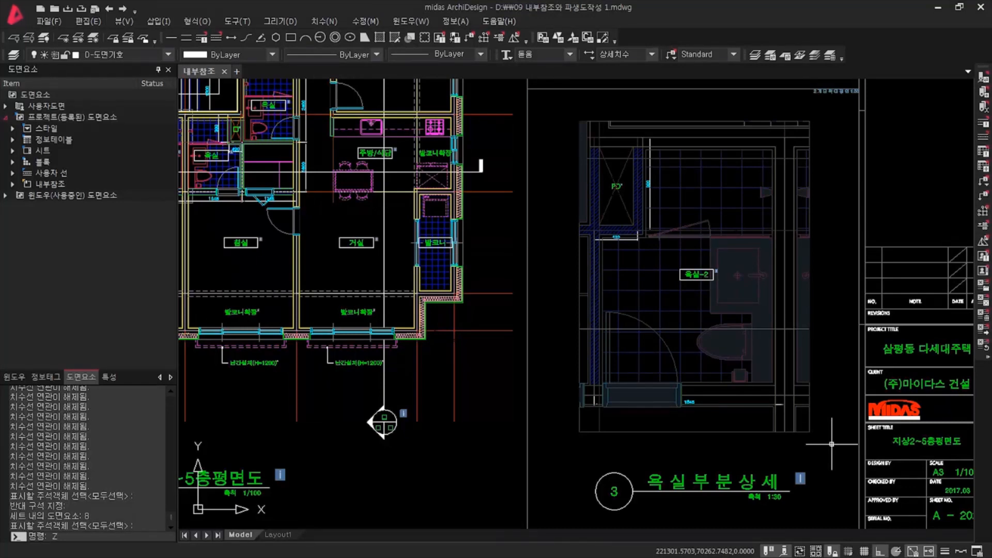
Step: Examine the separated room label and dimensions in the bathroom detail alongside the adjacent floor plan at a larger scale
key("Return")
type("W")
key("Return")
left_click(278, 137)
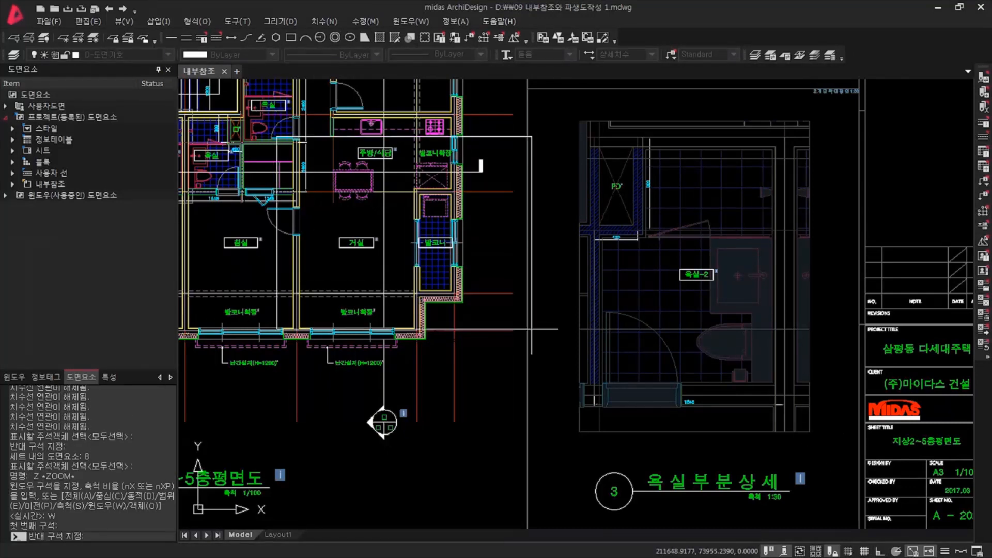
left_click(855, 466)
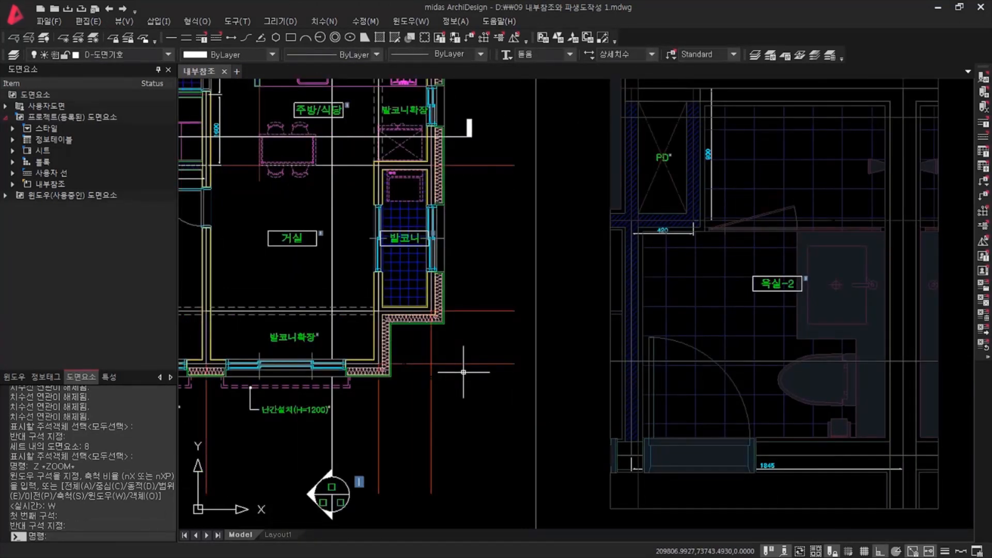